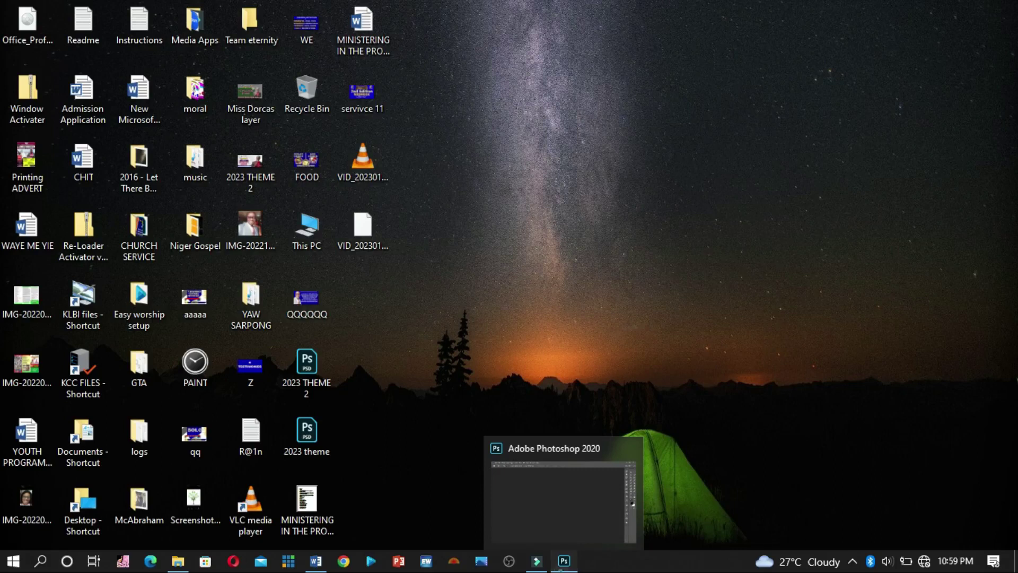
Bring the already-open Adobe Photoshop 2020 window to the front from the taskbar.
click(563, 561)
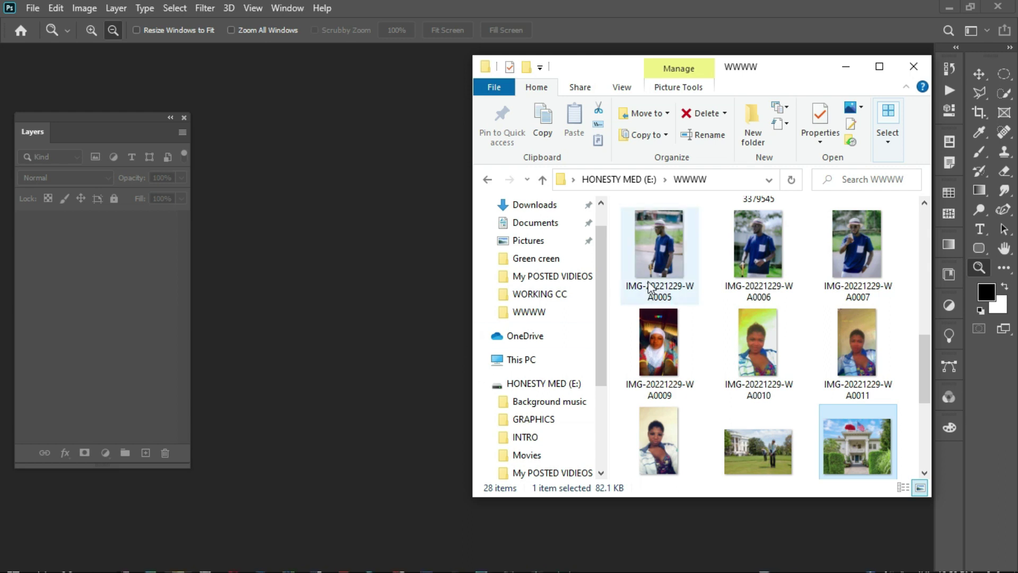
Drag IMG-20221229-WA0005 from the WWWW folder into Photoshop to open it.
click(665, 254)
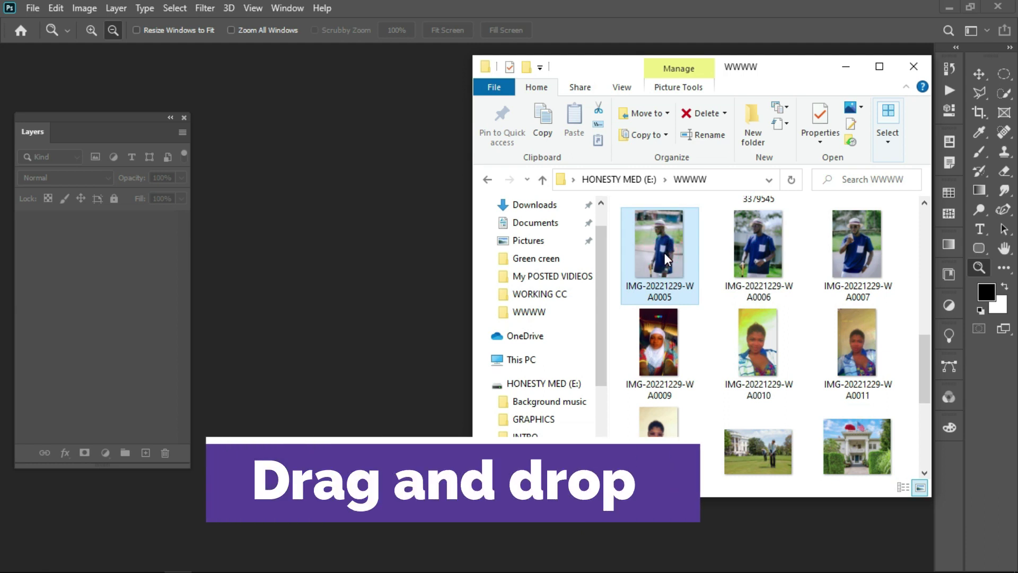
drag(663, 252, 390, 2)
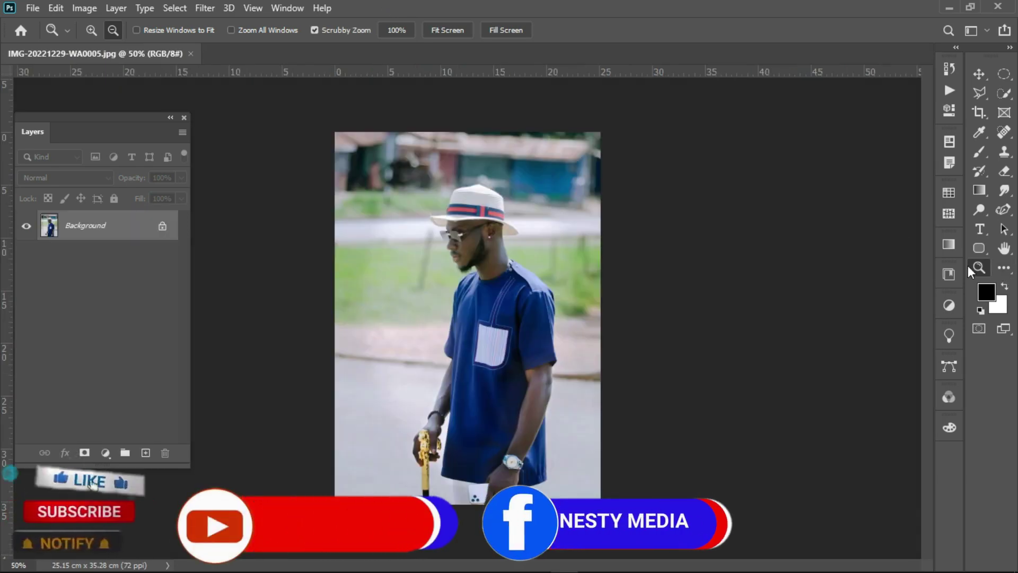
Zoom in close on the man's hat.
drag(420, 234, 460, 253)
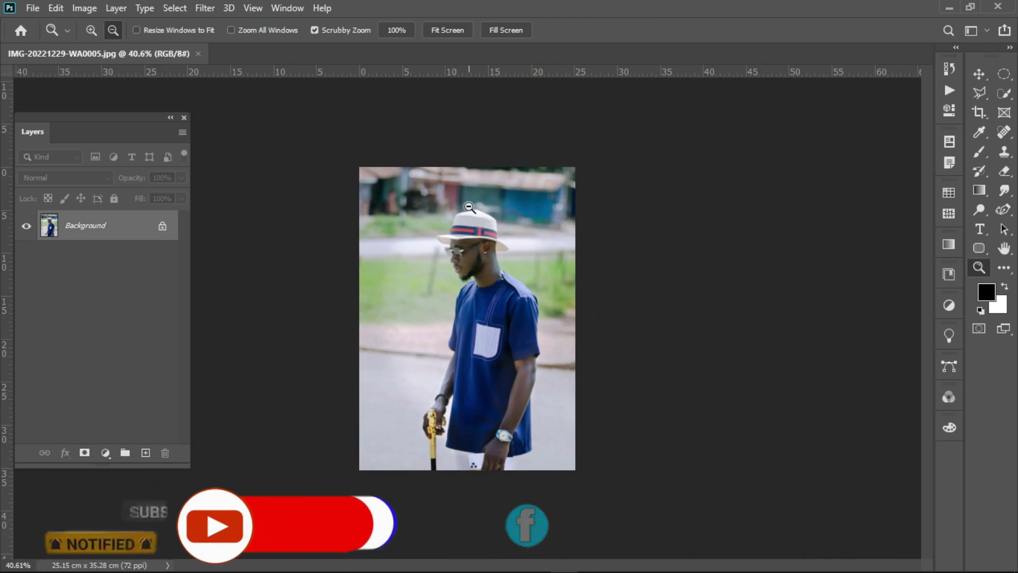
mouse_move(460, 252)
mouse_down()
mouse_move(530, 259)
mouse_move(563, 289)
mouse_up()
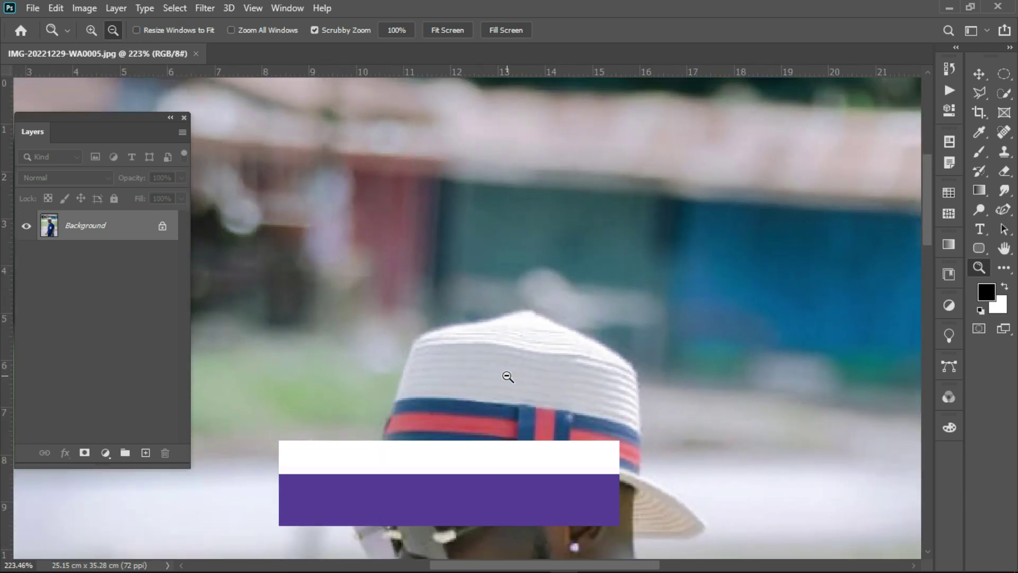
drag(505, 375, 544, 401)
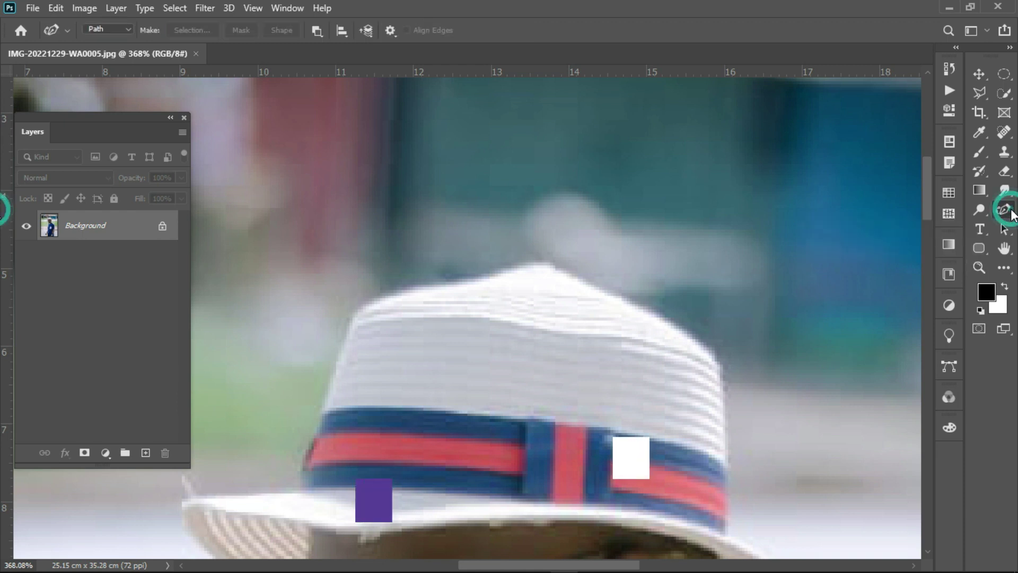
Switch to the Curvature Pen Tool and place the first anchor at the hat's peak.
right_click(1004, 209)
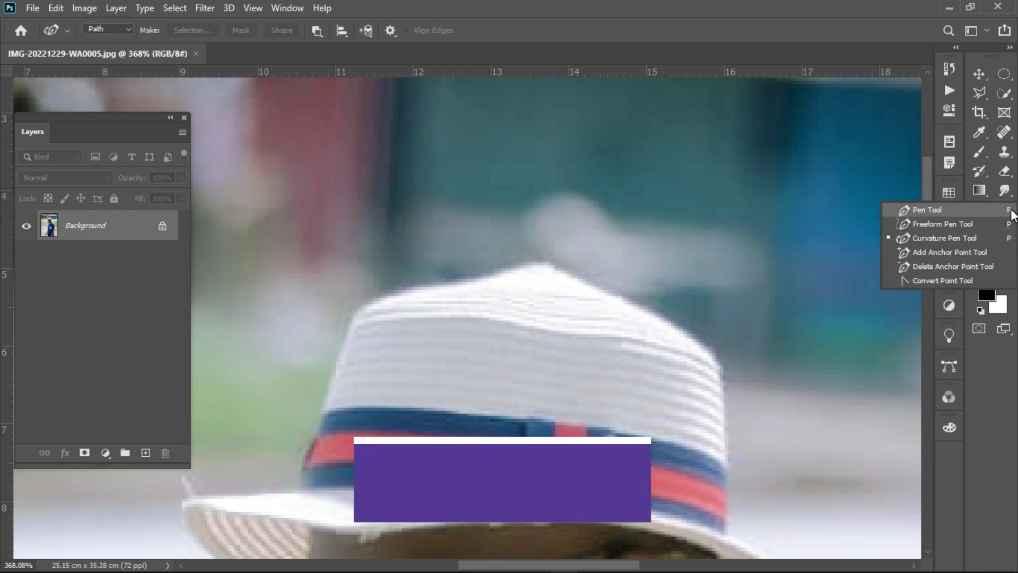
click(918, 240)
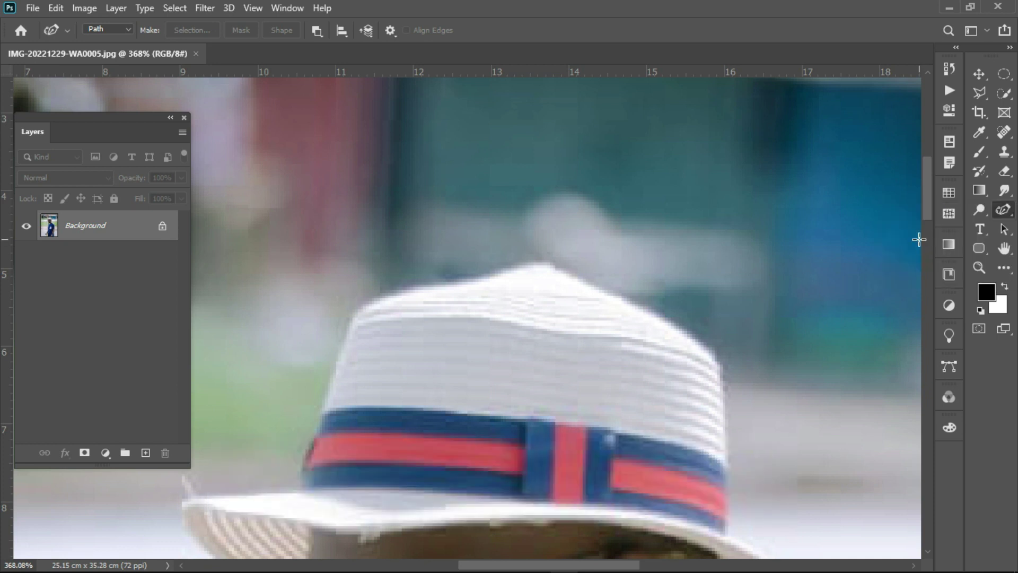
click(542, 262)
Trace the hat's crown and left side with curved and corner anchor points.
click(355, 314)
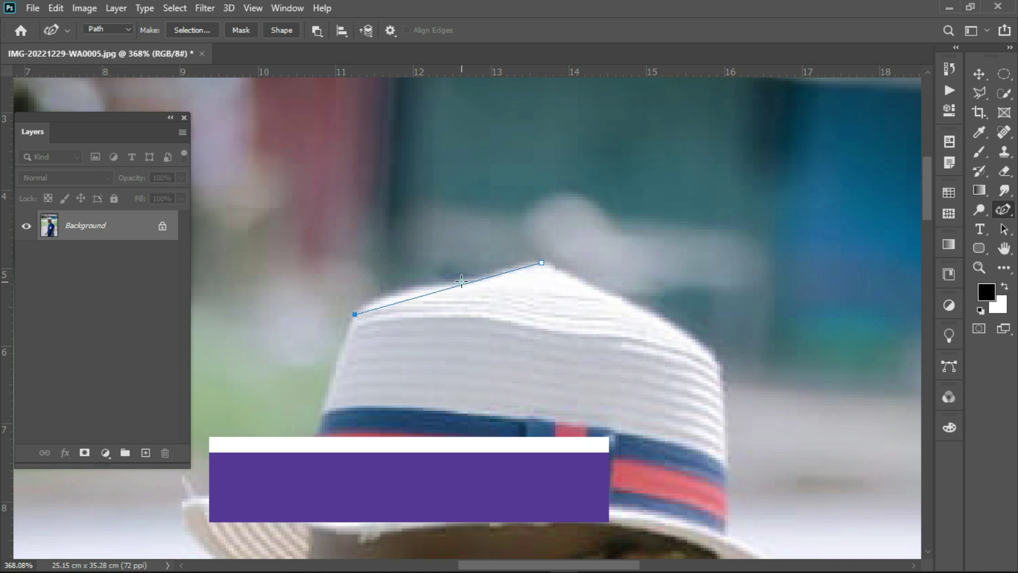
drag(463, 283, 491, 269)
double_click(491, 268)
click(454, 282)
drag(401, 297, 399, 285)
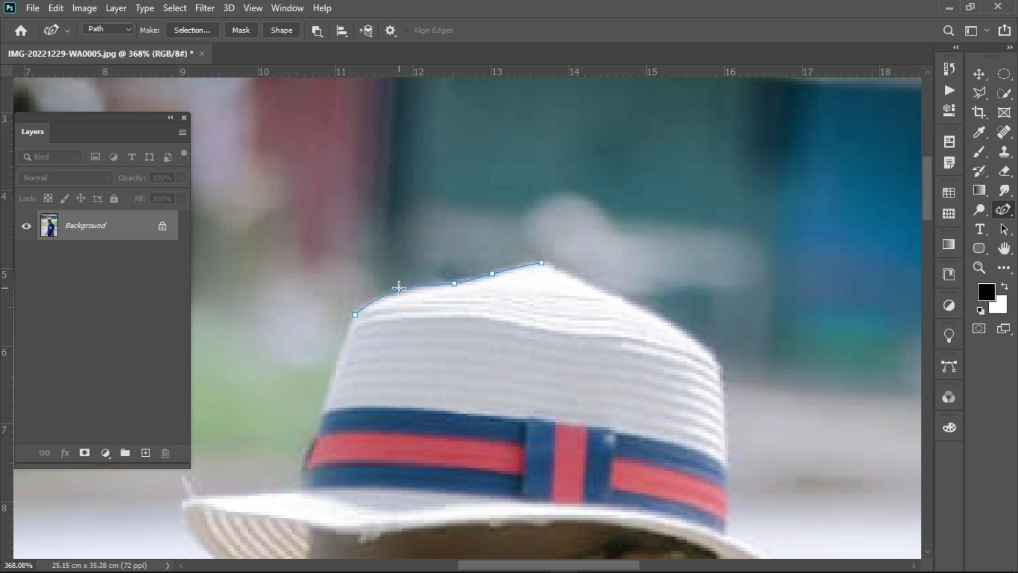
click(302, 476)
drag(311, 381, 323, 389)
click(350, 321)
click(349, 325)
click(303, 486)
Continue the outline along the hat brim's top edge and underside.
click(185, 499)
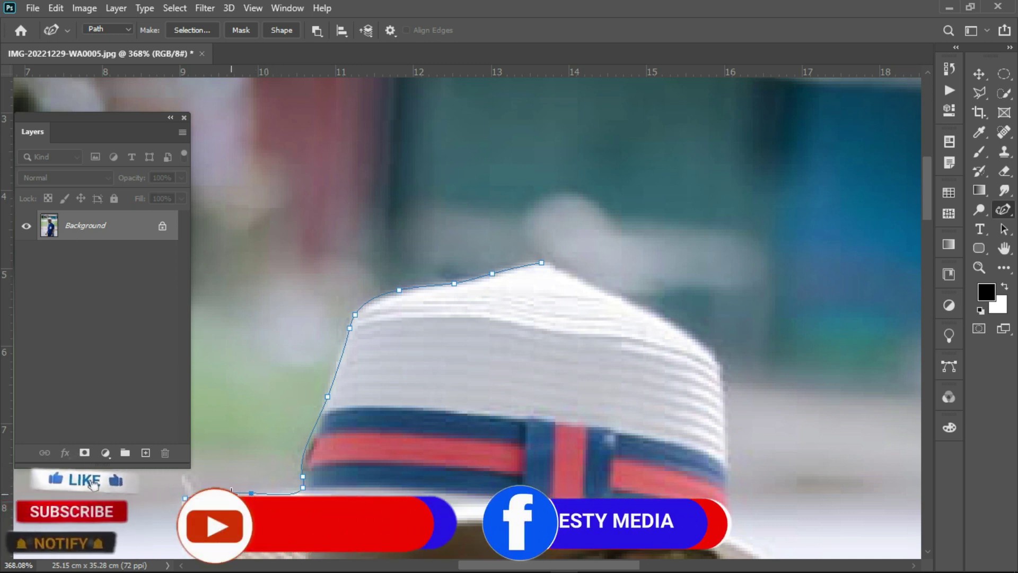
scroll(295, 488, down, 3)
scroll(296, 488, left, 5)
scroll(295, 488, down, 3)
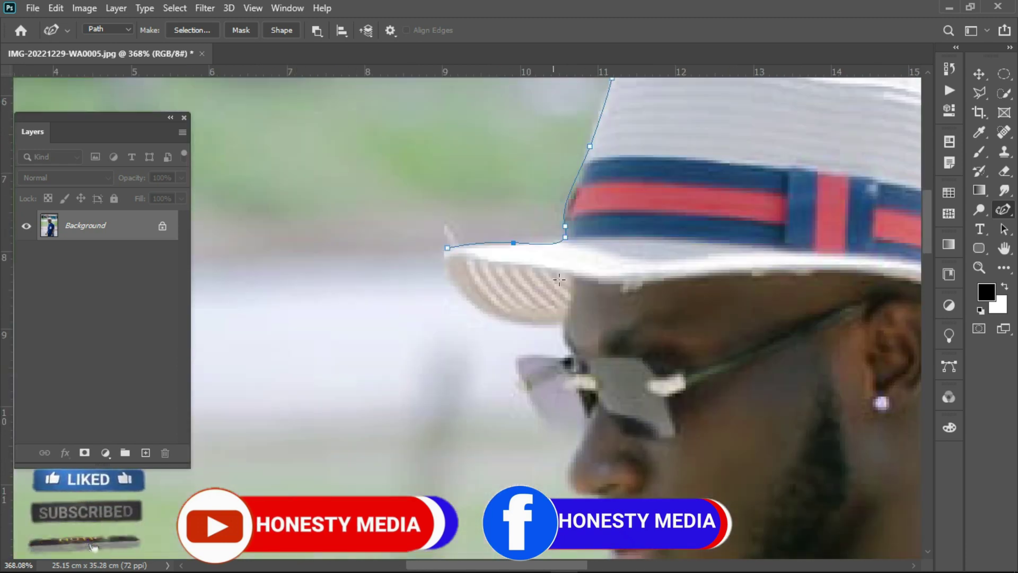
click(562, 322)
click(455, 284)
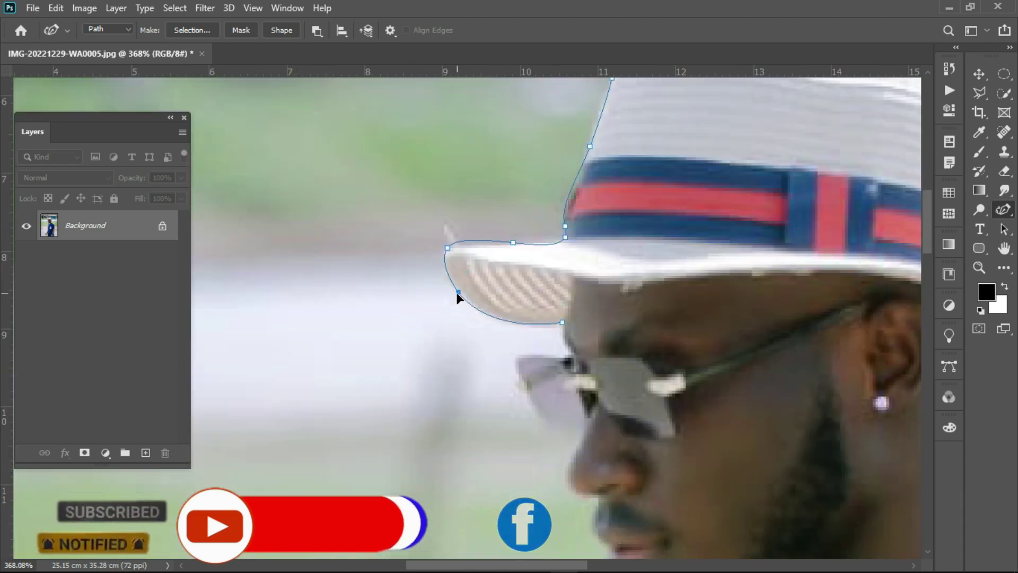
click(469, 244)
scroll(626, 300, down, 2)
click(574, 269)
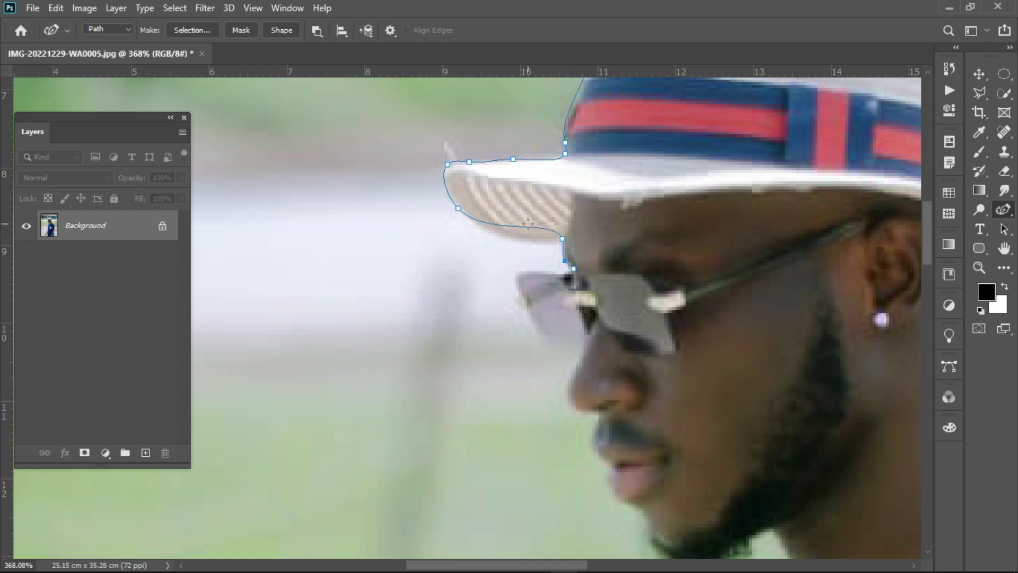
scroll(556, 241, down, 2)
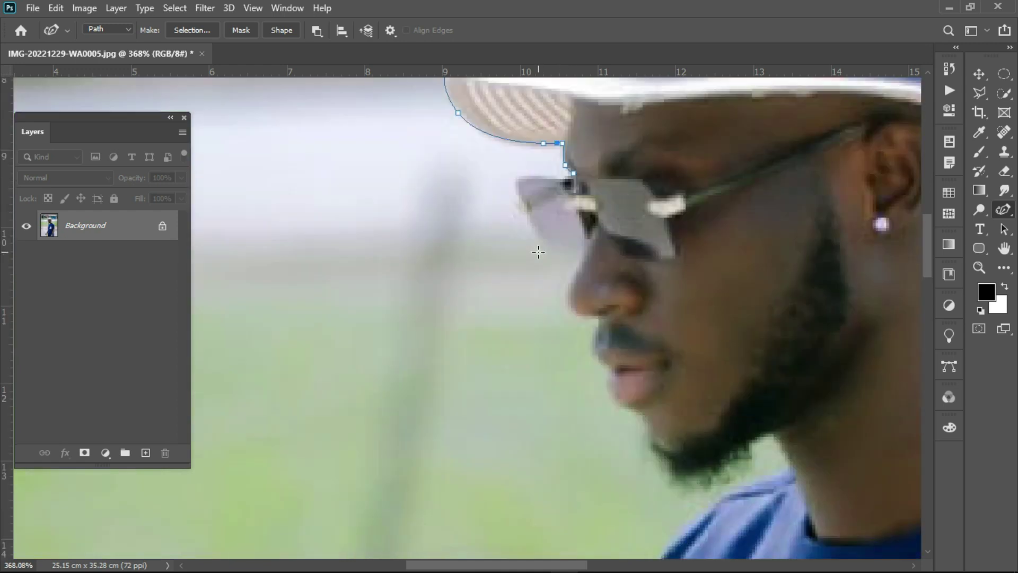
Outline around the sunglasses, then zoom closer on the glasses and nose.
click(530, 202)
click(560, 200)
click(540, 263)
click(518, 223)
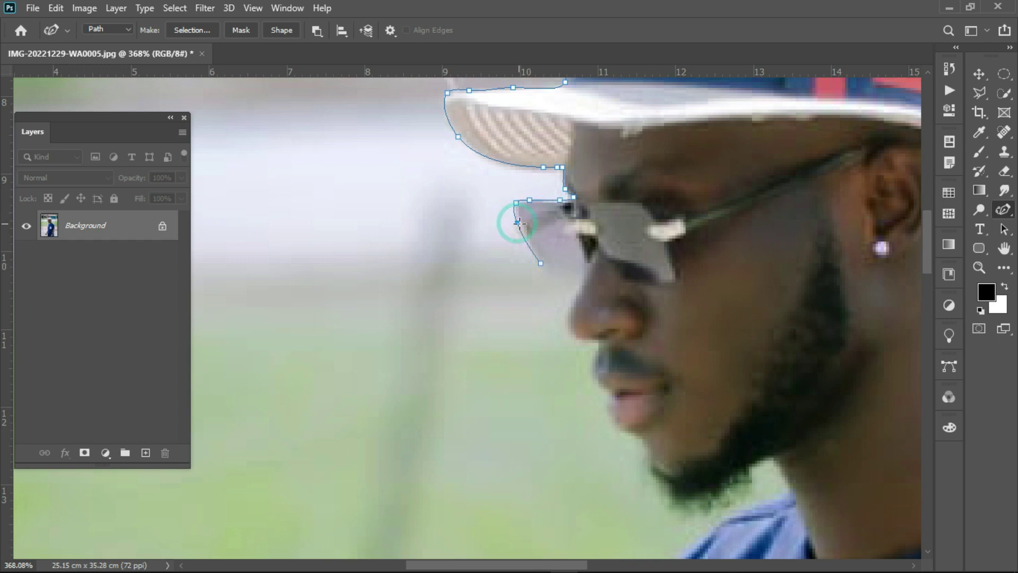
click(979, 266)
drag(805, 270, 800, 304)
click(1004, 209)
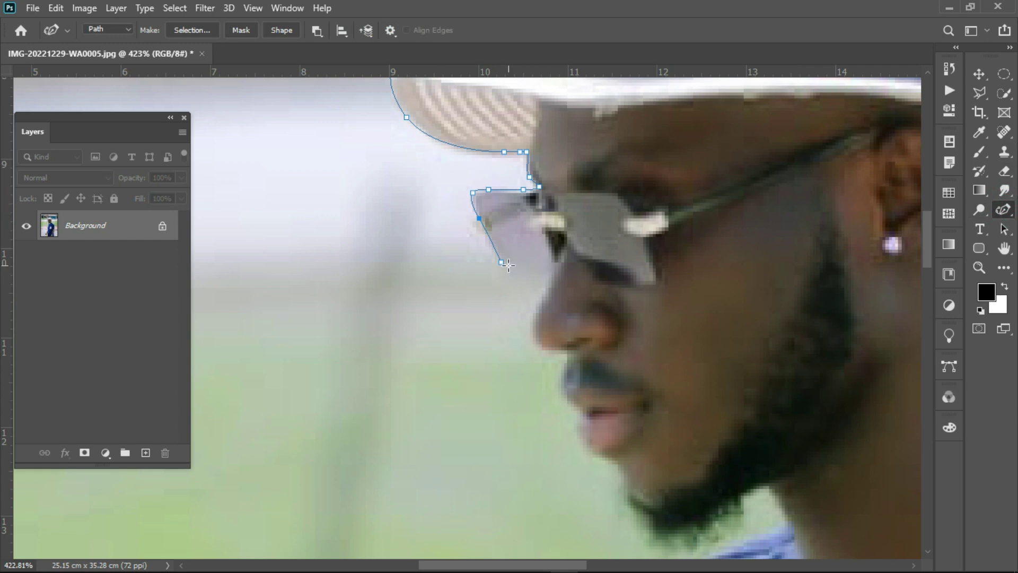
Carry the path under the lens, down the nose and around the lips.
click(552, 265)
click(526, 265)
click(546, 346)
click(534, 331)
drag(535, 309, 539, 309)
click(588, 416)
click(624, 466)
drag(597, 432, 579, 439)
click(581, 423)
scroll(585, 413, down, 3)
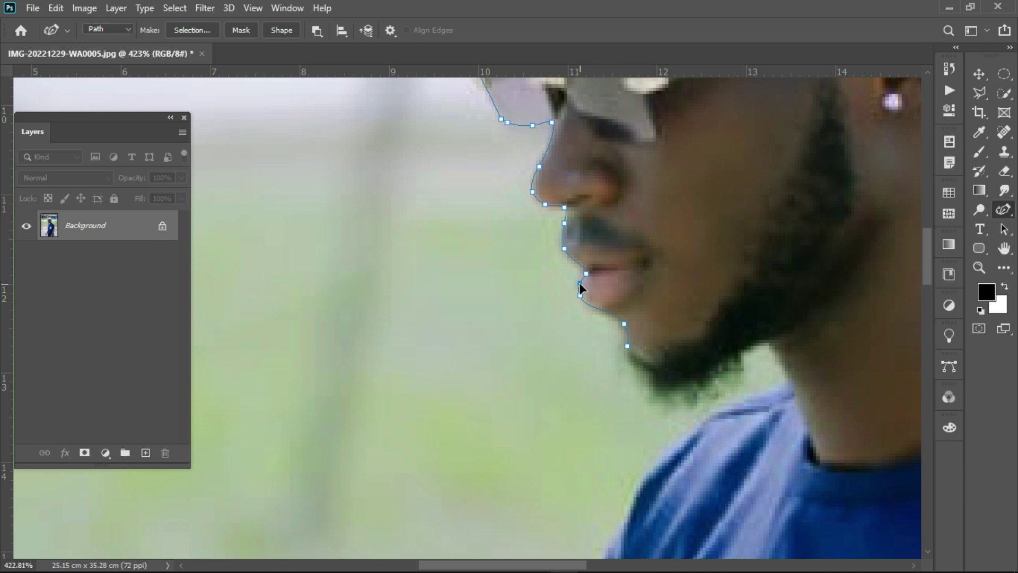
Extend the path along the chin and down the arm to the hand's edge.
click(646, 380)
drag(662, 409, 697, 410)
scroll(779, 384, down, 5)
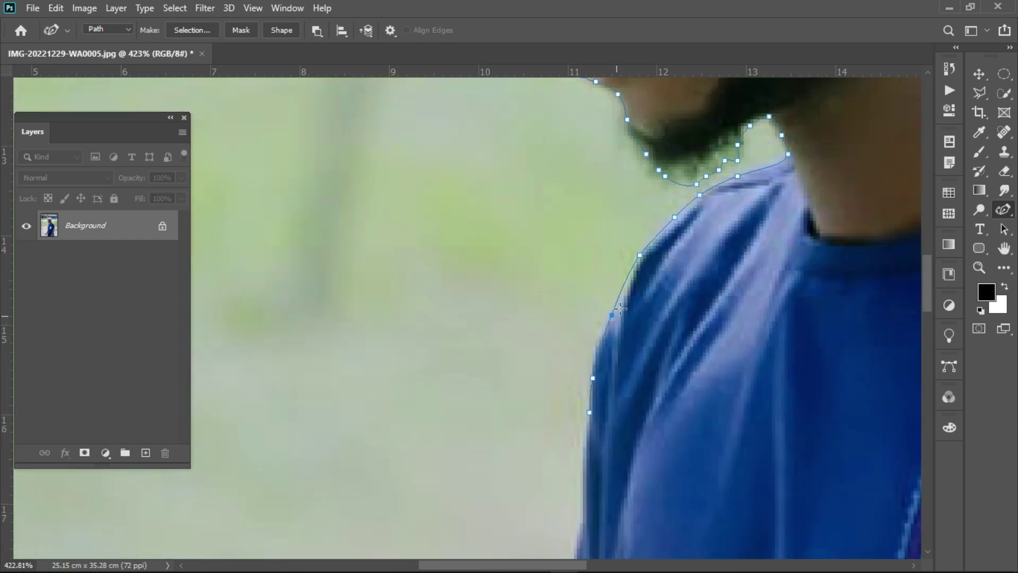
scroll(587, 393, down, 10)
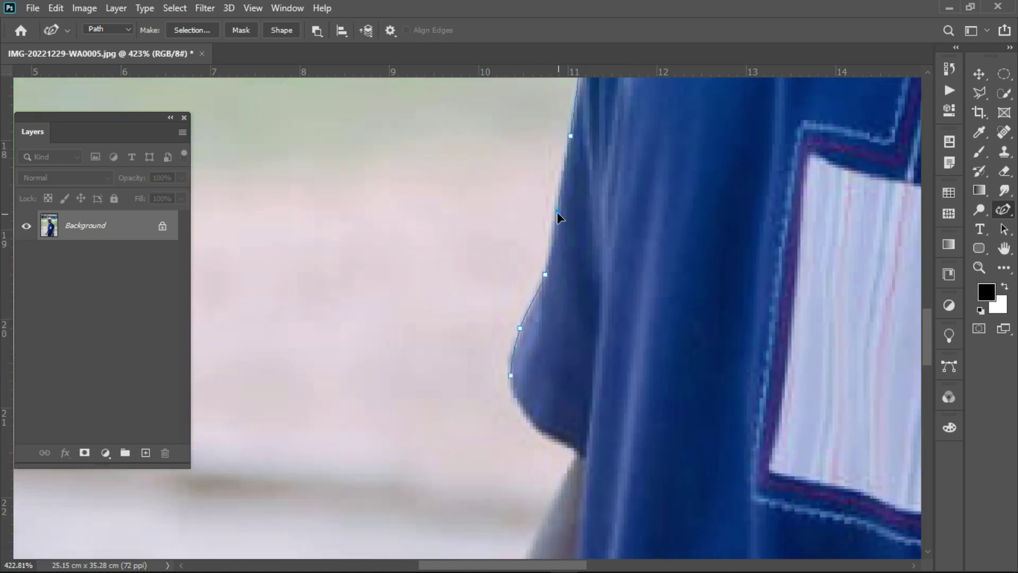
scroll(556, 210, down, 4)
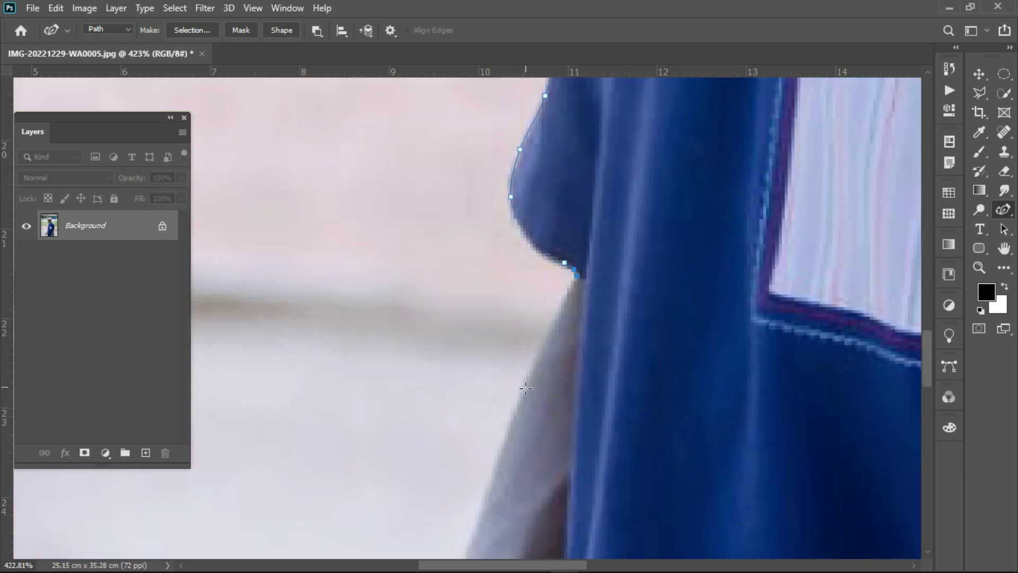
scroll(556, 297, down, 4)
scroll(563, 147, down, 3)
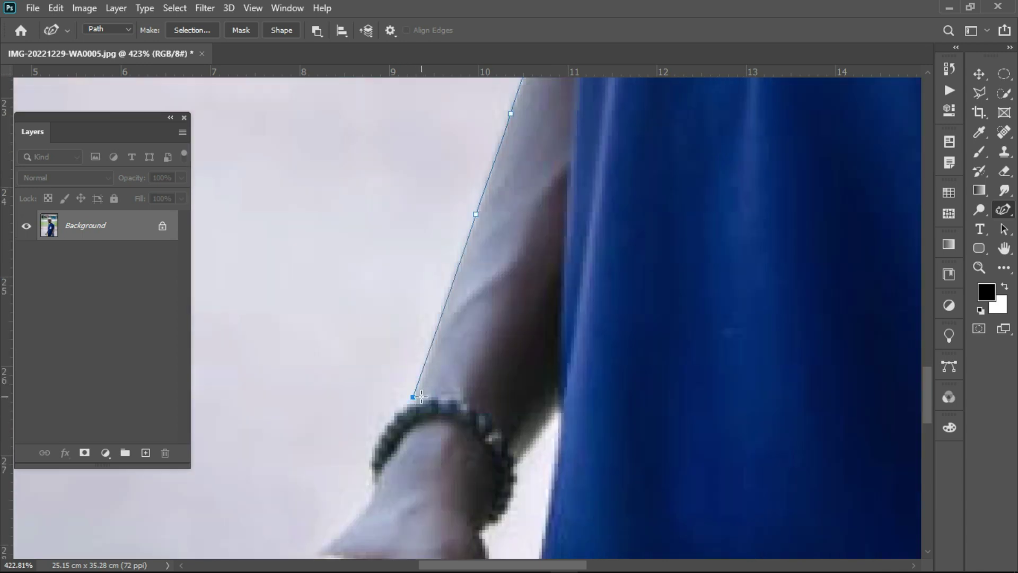
scroll(426, 267, down, 2)
scroll(426, 267, down, 4)
click(310, 342)
scroll(311, 335, down, 5)
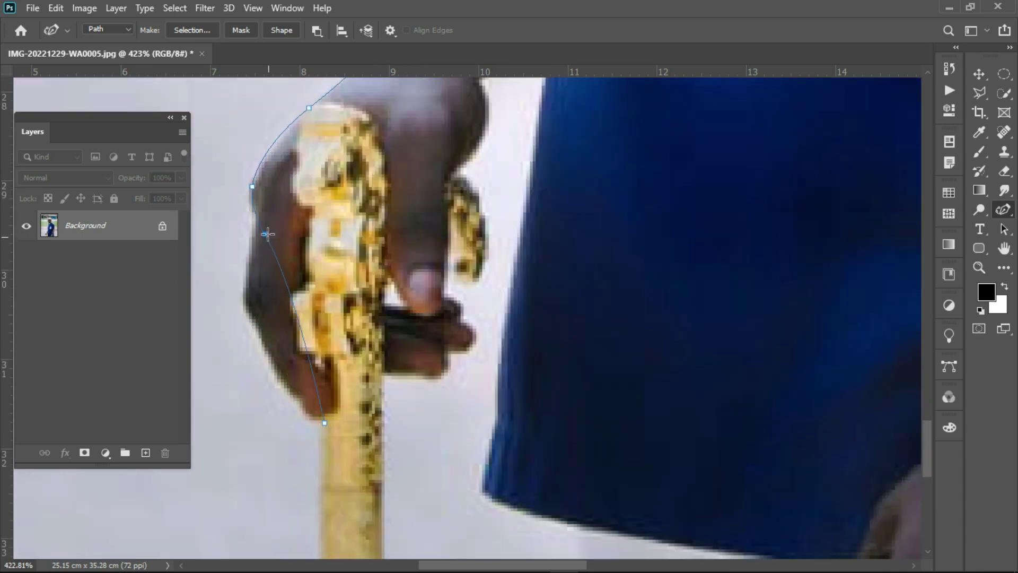
scroll(260, 331, down, 2)
click(309, 310)
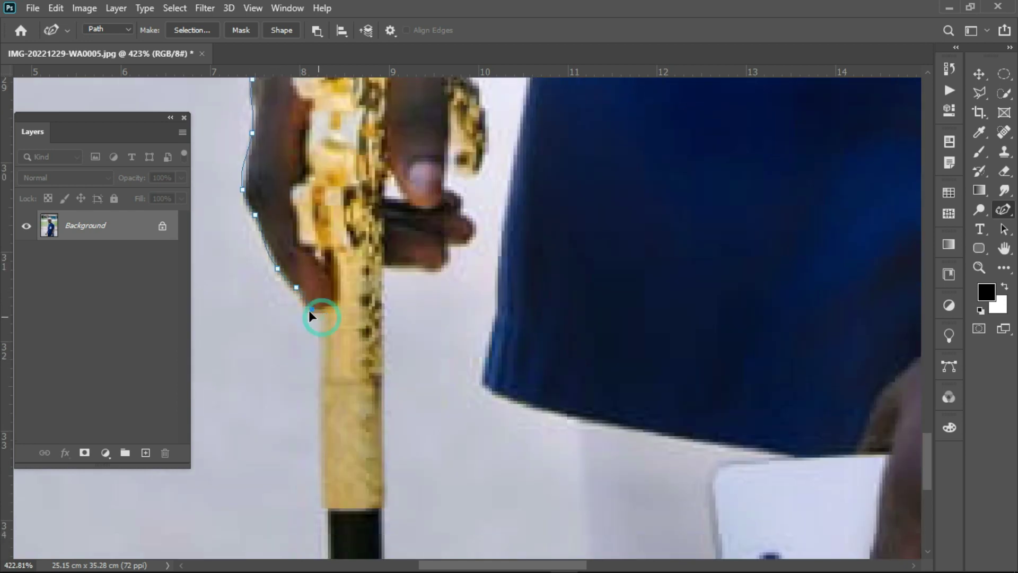
Trace down the cane's left side and around its bottom tip.
scroll(276, 261, up, 4)
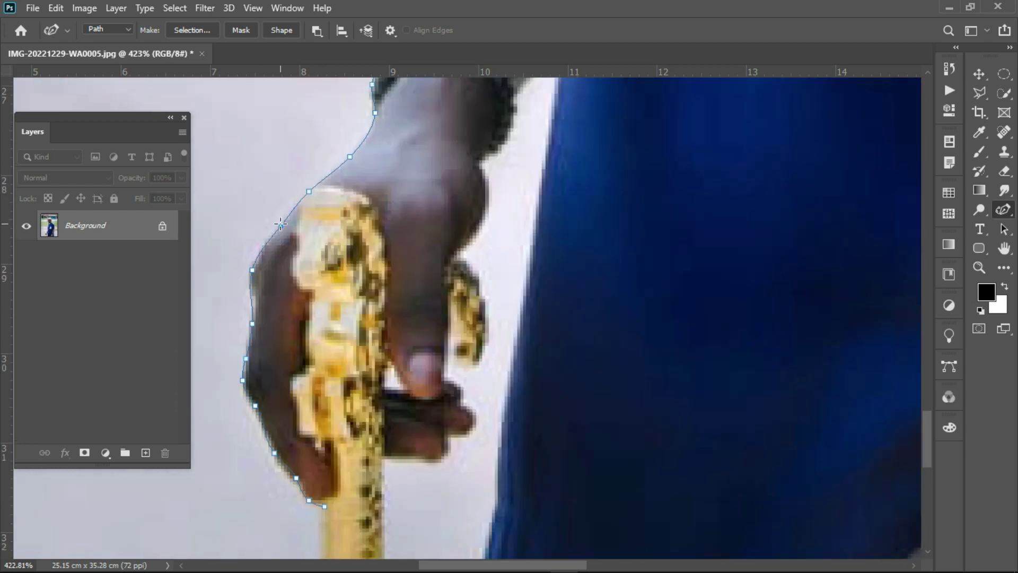
scroll(287, 290, up, 2)
scroll(288, 291, down, 8)
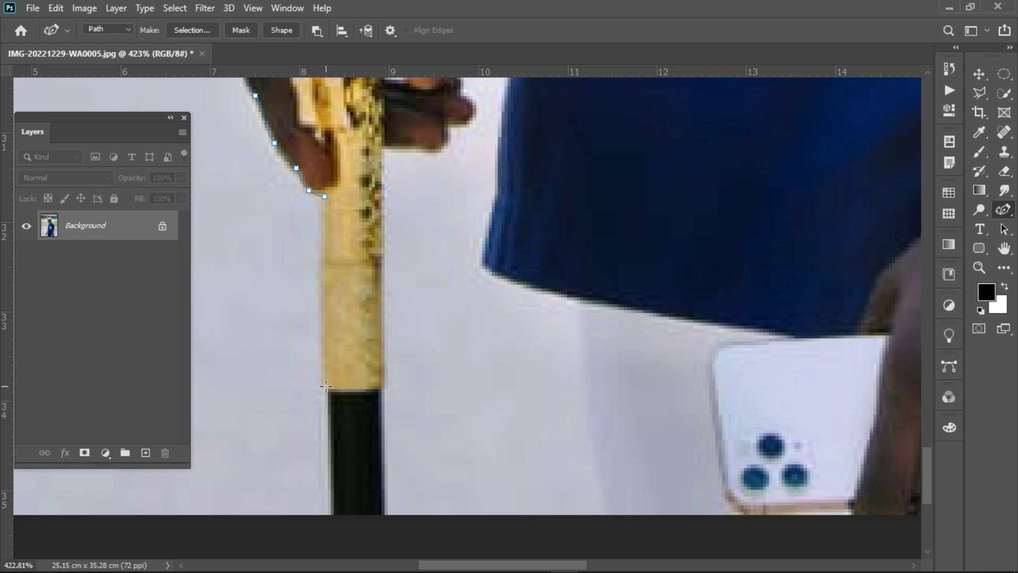
scroll(326, 222, down, 4)
click(331, 318)
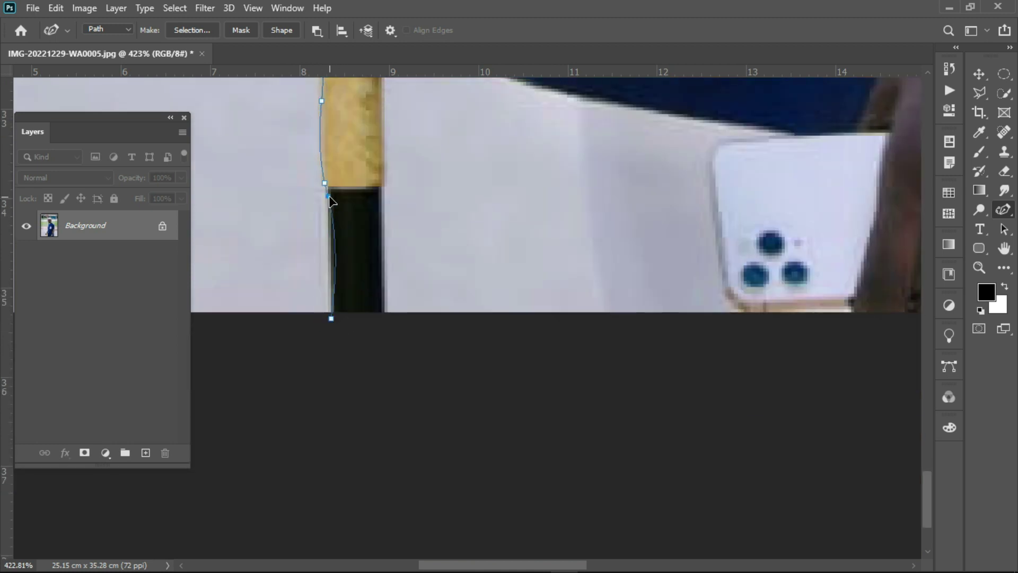
click(387, 314)
scroll(386, 314, up, 5)
click(385, 436)
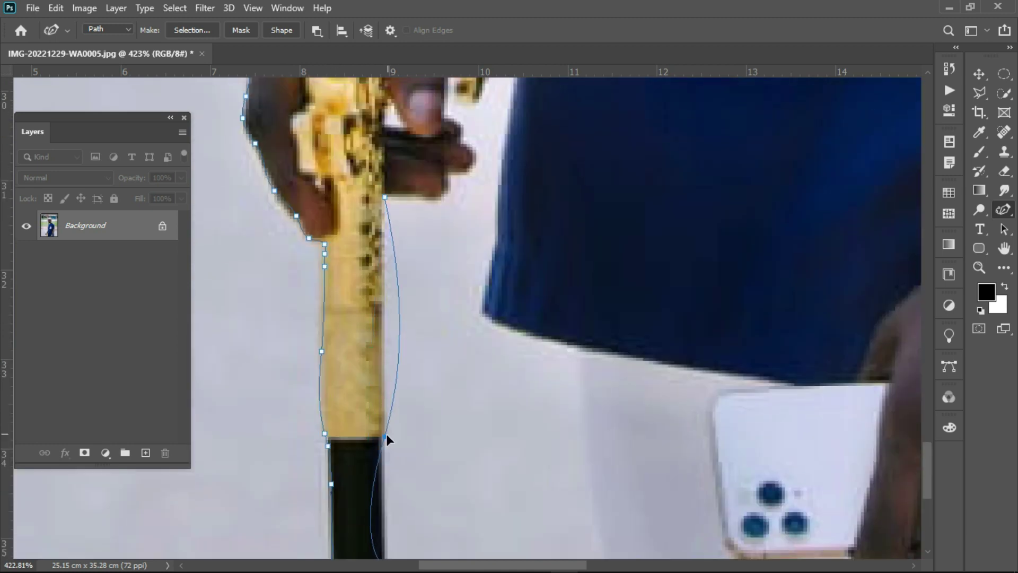
scroll(386, 439, down, 4)
click(385, 297)
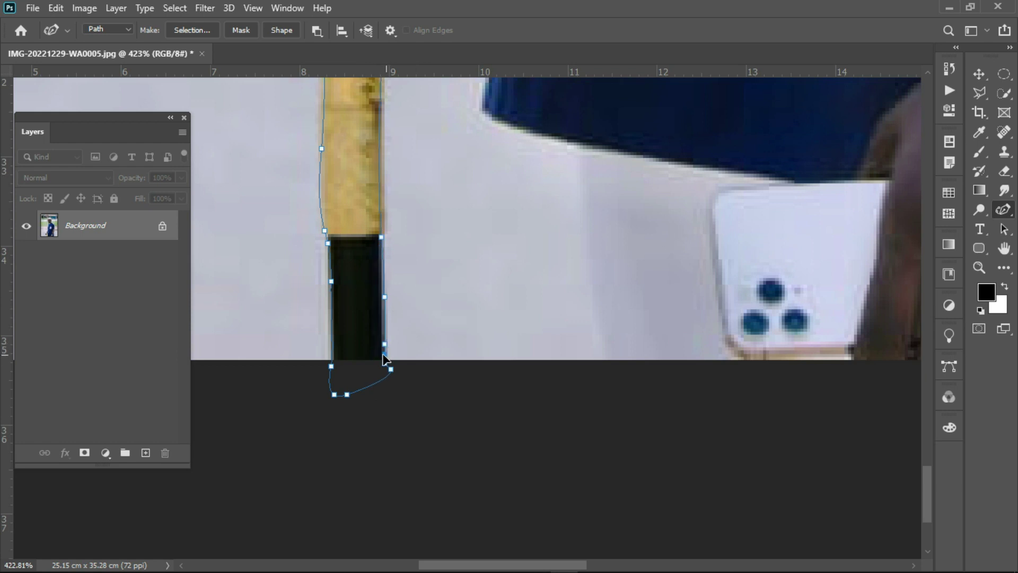
Run the path up the cane's right edge to where it meets the hand.
scroll(384, 358, up, 5)
click(378, 294)
click(381, 257)
click(442, 257)
click(382, 342)
right_click(385, 343)
key(Escape)
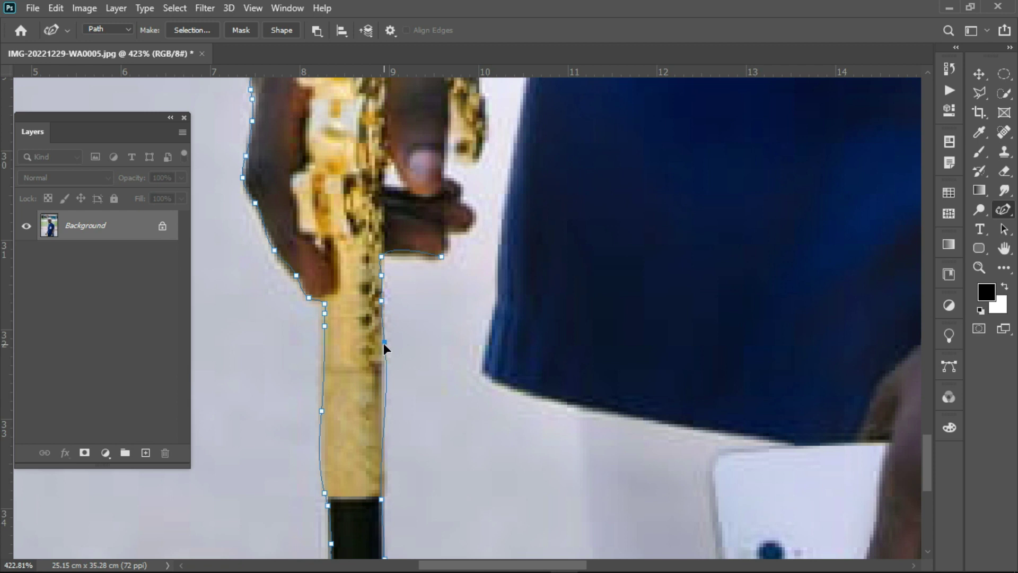
scroll(384, 440, up, 1)
Outline around the thumb, its tip and underside, and up toward the wrist.
click(444, 248)
click(465, 272)
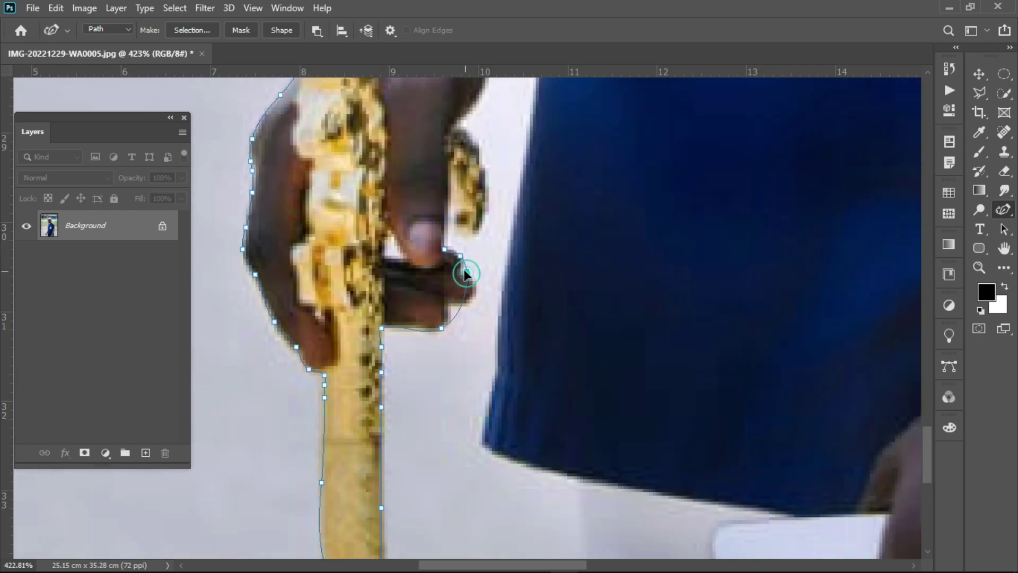
click(470, 303)
click(451, 306)
click(446, 227)
click(476, 234)
click(482, 160)
click(476, 142)
click(457, 126)
Add anchors along the wrist outline and up its edge.
scroll(461, 127, up, 3)
click(514, 207)
click(482, 267)
scroll(495, 346, up, 2)
scroll(495, 345, down, 2)
click(539, 173)
click(558, 157)
Trace the blue top's edge, corner and across its bottom hem.
click(536, 345)
scroll(561, 212, down, 3)
click(478, 420)
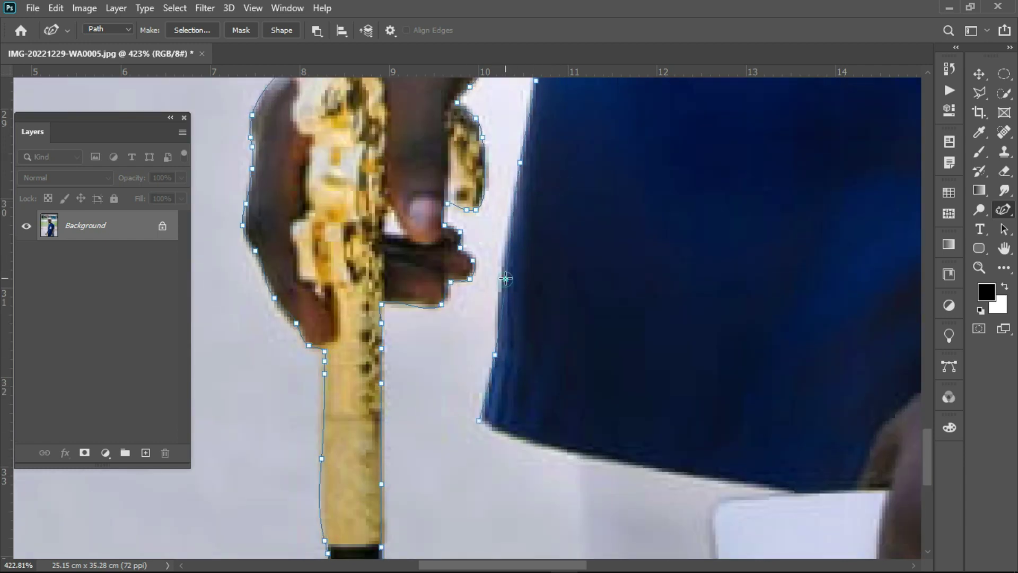
scroll(506, 278, up, 3)
scroll(506, 278, down, 5)
click(793, 326)
click(519, 269)
click(577, 285)
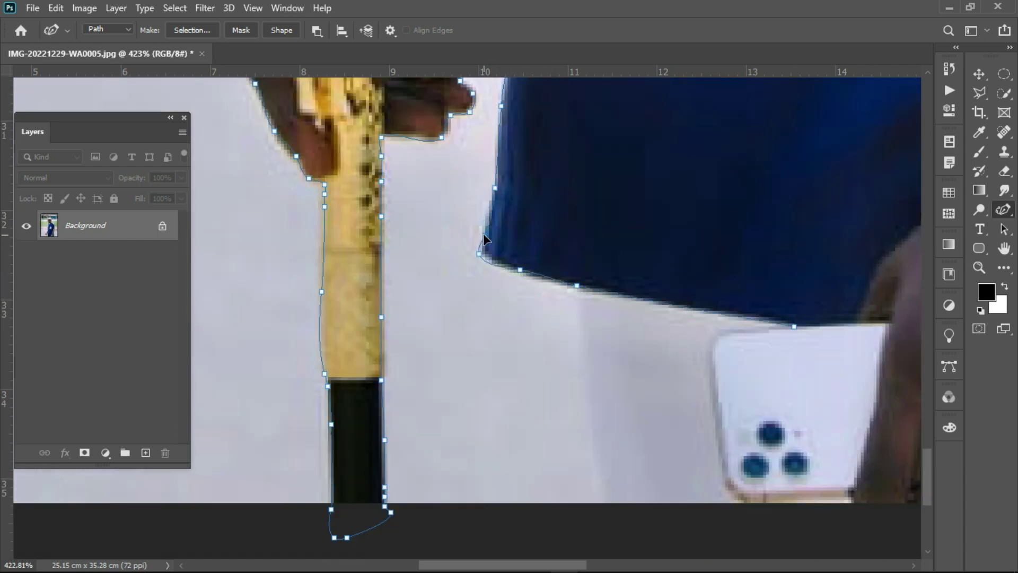
Outline the phone's rounded corner, left side and bottom.
drag(747, 512, 815, 360)
click(753, 330)
click(719, 389)
click(719, 414)
click(725, 462)
drag(747, 512, 733, 501)
click(732, 496)
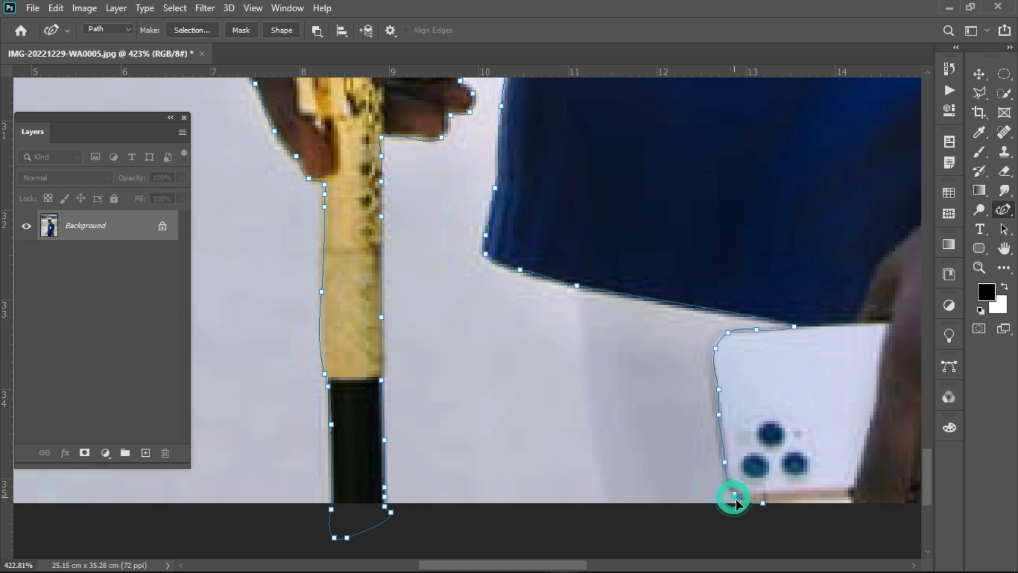
Continue the path below the phone and up the right side beside the hand.
drag(517, 565, 605, 566)
click(398, 526)
click(568, 539)
click(661, 522)
click(619, 509)
click(645, 365)
Remove the misplaced end anchors and re-trace the outline past the hand to the hem.
right_click(645, 365)
click(663, 17)
key(BackSpace)
click(689, 512)
click(688, 499)
click(724, 358)
key(ctrl+z)
key(ctrl+z)
key(ctrl+z)
click(676, 553)
click(688, 522)
click(724, 357)
click(708, 414)
click(821, 332)
click(770, 345)
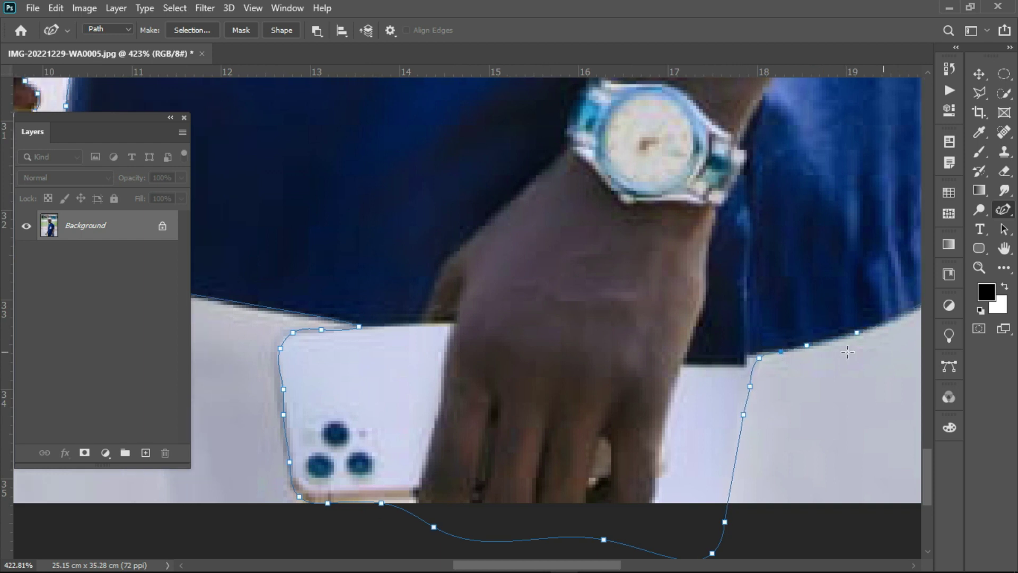
Trace the outline up the top's right edge and along the forearm to the elbow.
scroll(743, 355, up, 5)
scroll(743, 355, right, 5)
drag(708, 347, 653, 367)
click(652, 459)
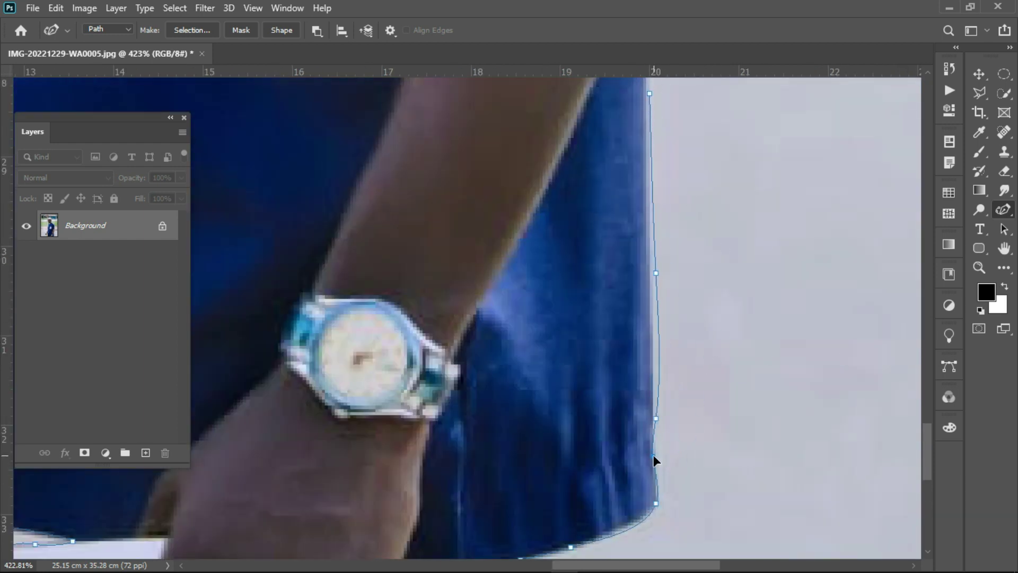
click(651, 261)
scroll(656, 485, up, 5)
click(648, 290)
scroll(647, 290, up, 5)
click(703, 136)
click(697, 331)
click(706, 199)
click(684, 403)
click(700, 278)
click(706, 255)
Continue the outline up the sleeve's outer edge.
scroll(713, 252, down, 1)
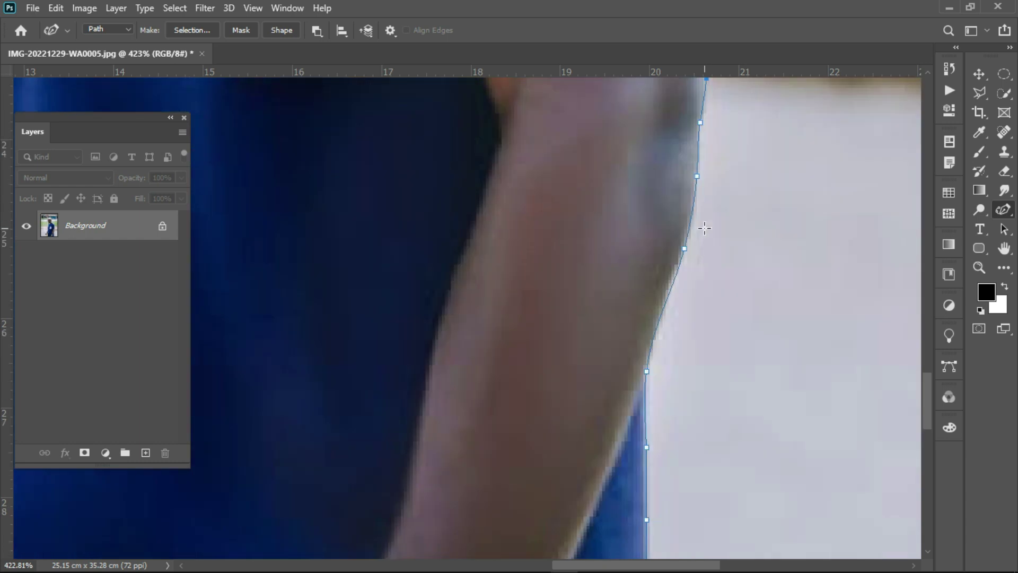
scroll(721, 249, up, 3)
drag(738, 246, 745, 263)
scroll(745, 264, up, 1)
click(712, 318)
scroll(712, 318, up, 1)
click(709, 359)
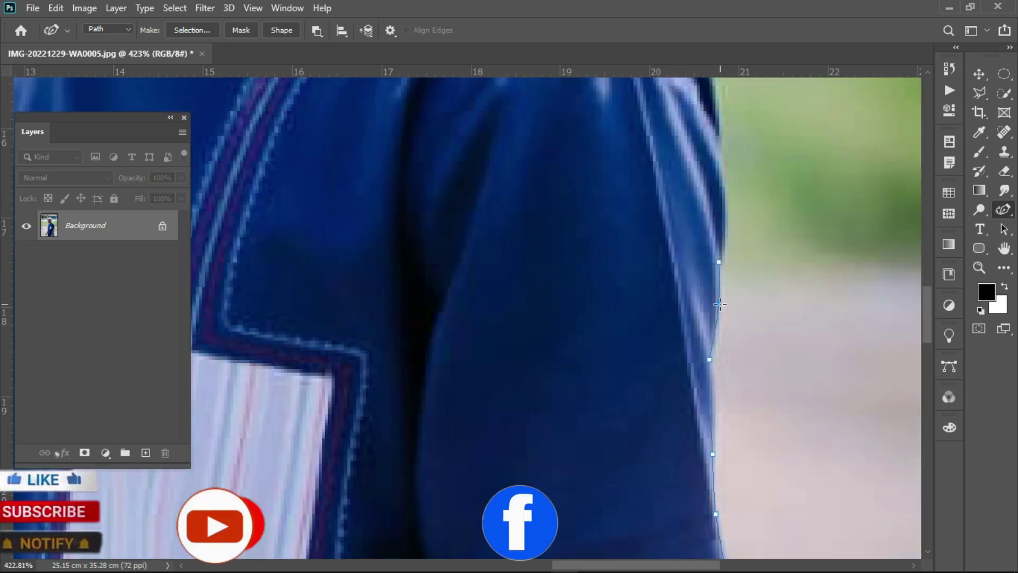
scroll(711, 374, up, 1)
click(719, 422)
click(718, 380)
click(725, 362)
drag(715, 258, 709, 223)
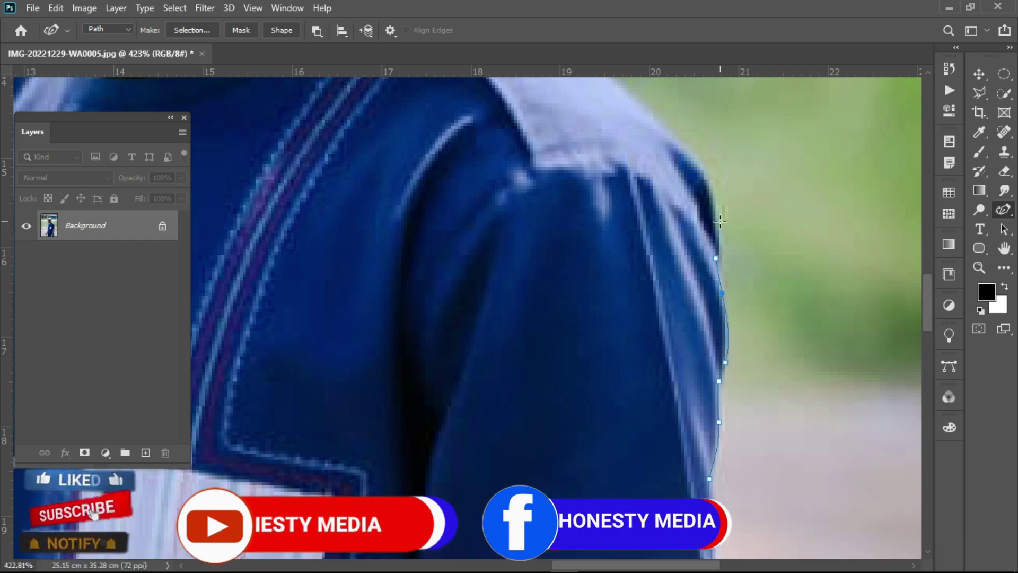
Carry the outline over the shoulder, past the collar and up the neck.
click(709, 182)
click(681, 146)
scroll(681, 146, up, 2)
scroll(477, 212, up, 1)
click(340, 182)
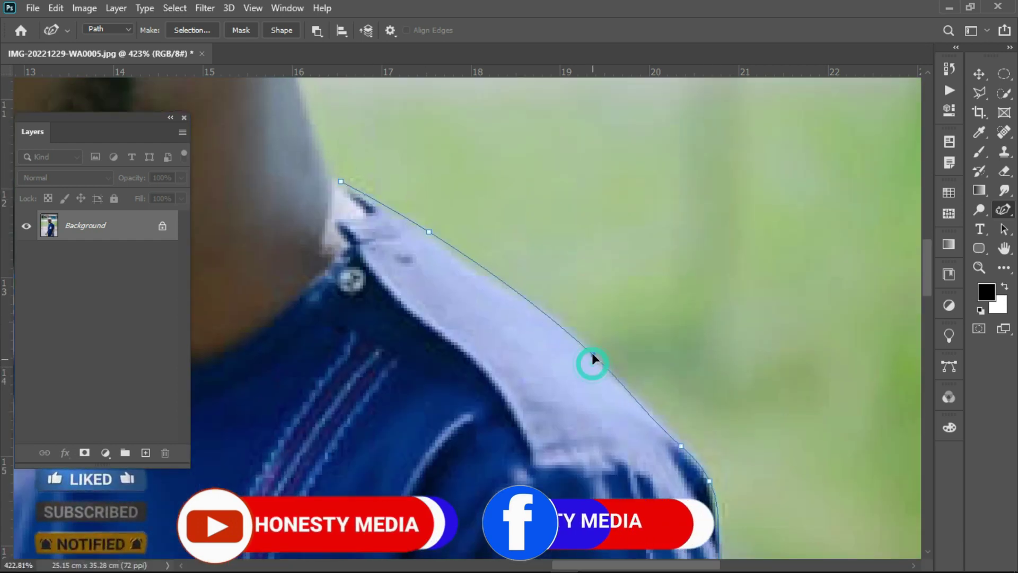
scroll(434, 244, up, 4)
click(318, 366)
click(285, 218)
click(287, 259)
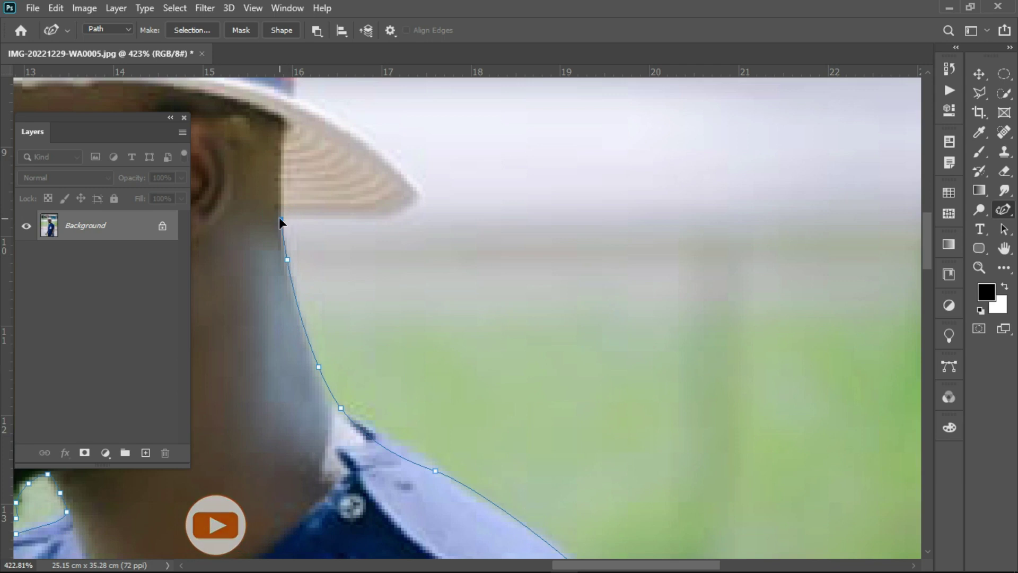
Outline the hat brim's underside, tip and upper edge.
click(420, 190)
click(404, 210)
click(357, 212)
click(315, 216)
drag(357, 212, 347, 218)
click(297, 99)
click(362, 140)
click(411, 180)
click(388, 158)
drag(297, 99, 302, 105)
Trace up the hat's side and band, then curve the outline over the hat's peak.
scroll(297, 244, up, 3)
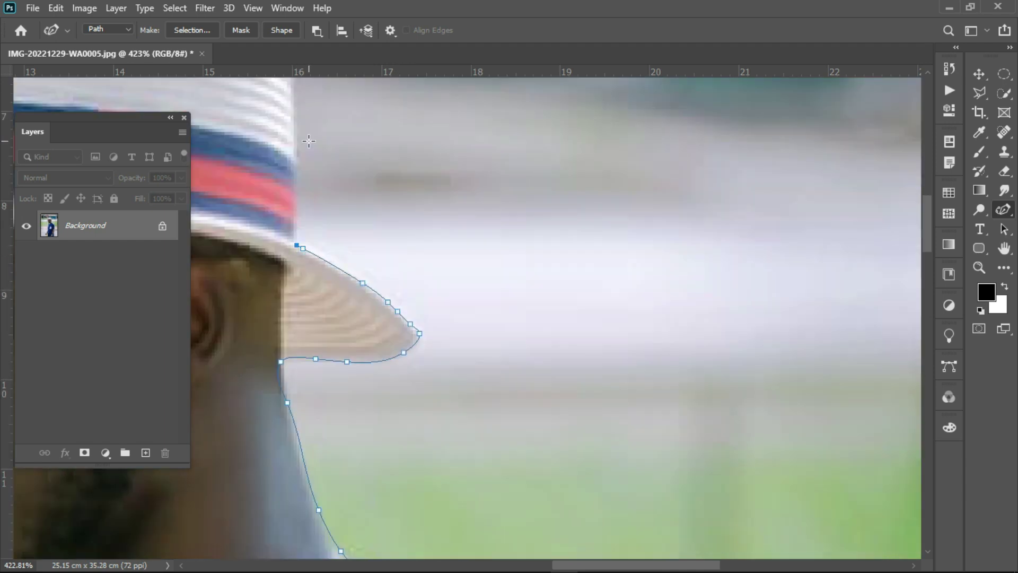
scroll(297, 244, up, 2)
click(287, 163)
click(287, 266)
drag(290, 267, 294, 248)
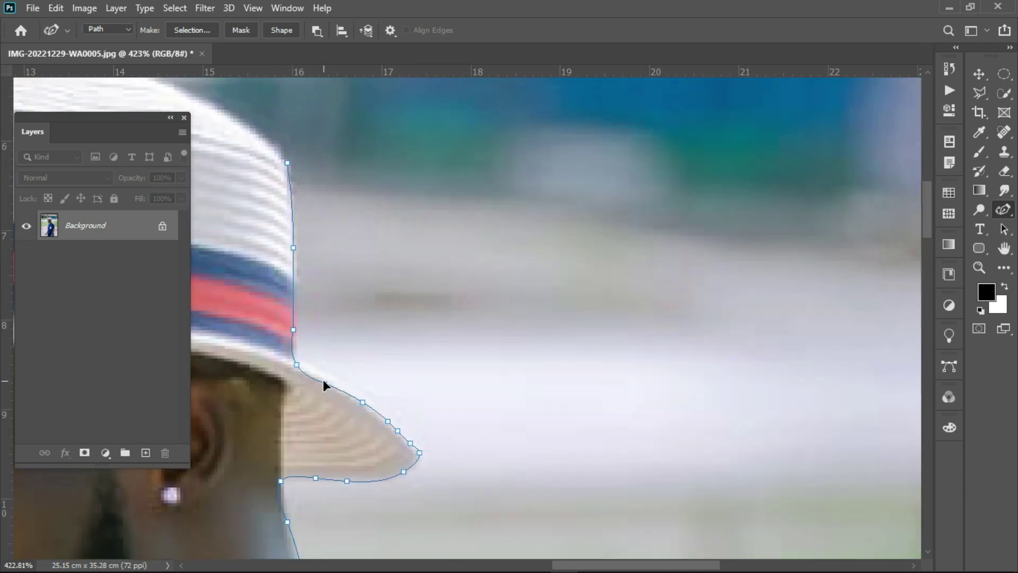
click(293, 351)
scroll(318, 318, up, 3)
scroll(318, 318, left, 2)
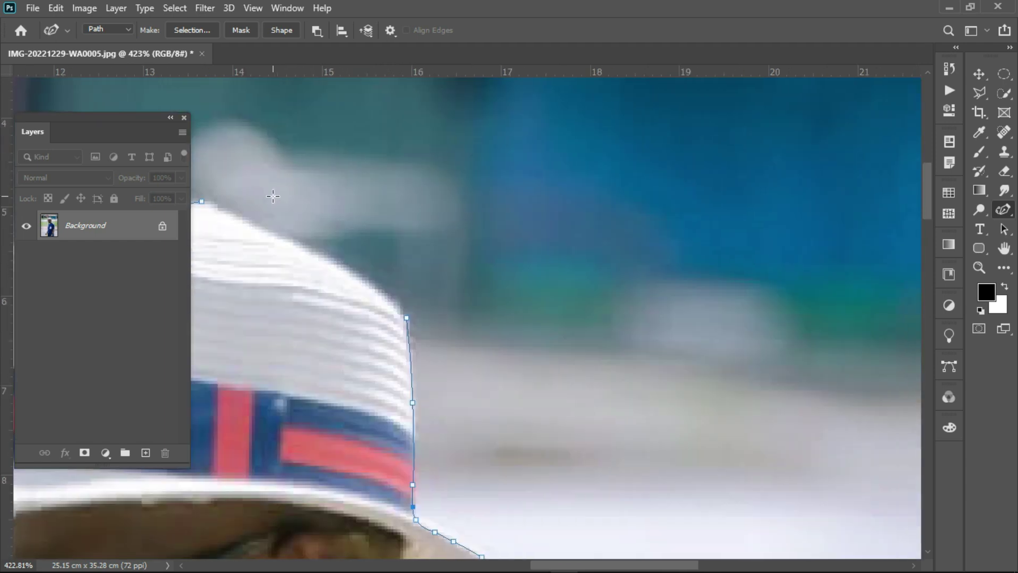
scroll(689, 239, left, 5)
click(684, 260)
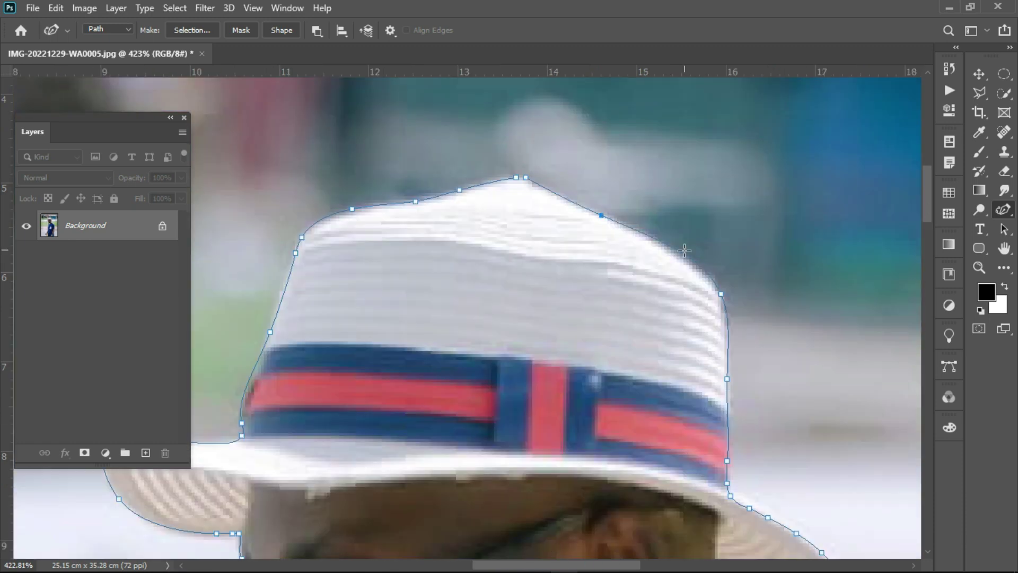
drag(518, 176, 530, 177)
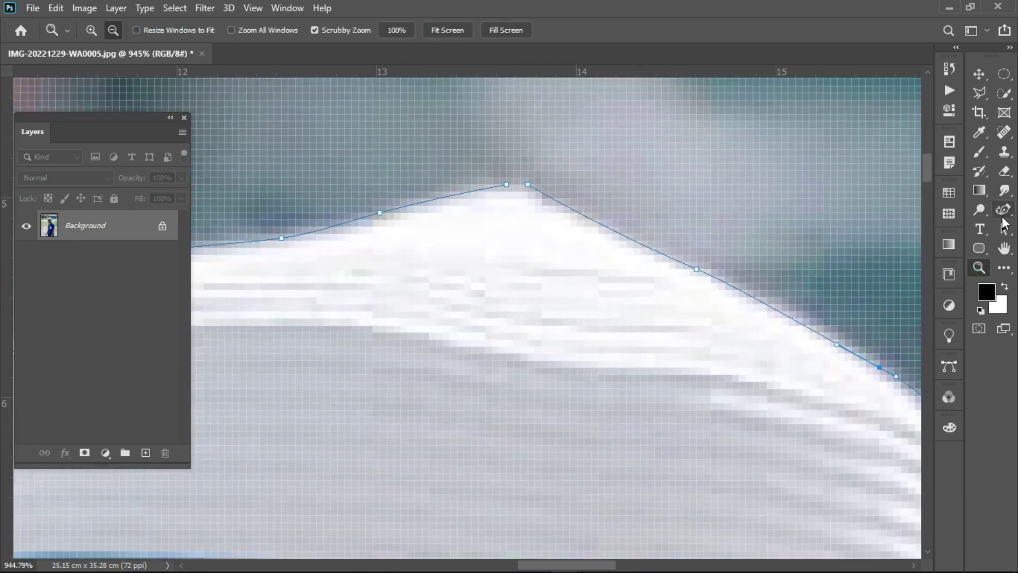
drag(450, 199, 453, 201)
key(z)
scroll(452, 201, down, 5)
scroll(778, 466, down, 3)
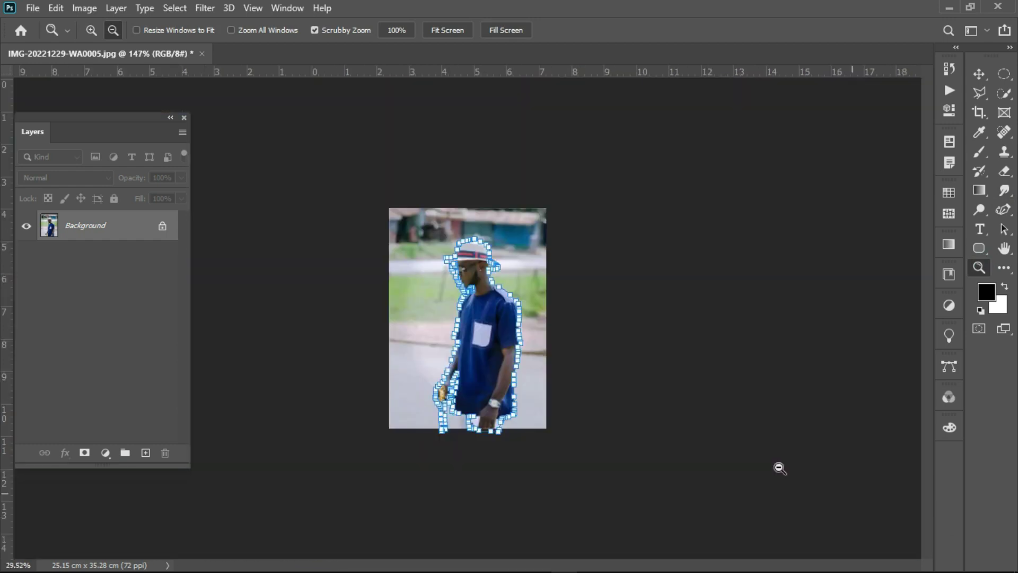
scroll(596, 334, up, 6)
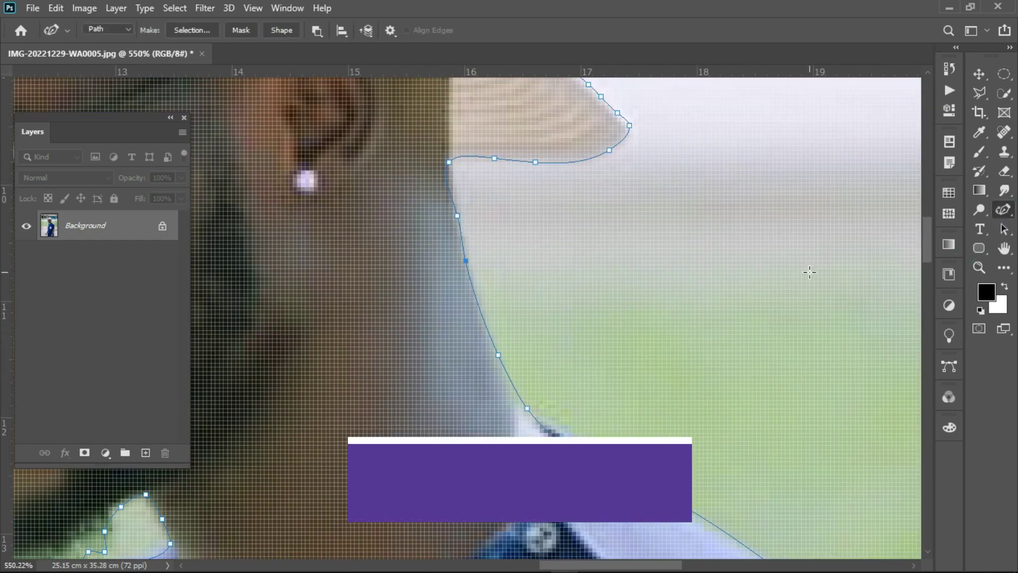
scroll(806, 269, down, 5)
scroll(522, 544, up, 4)
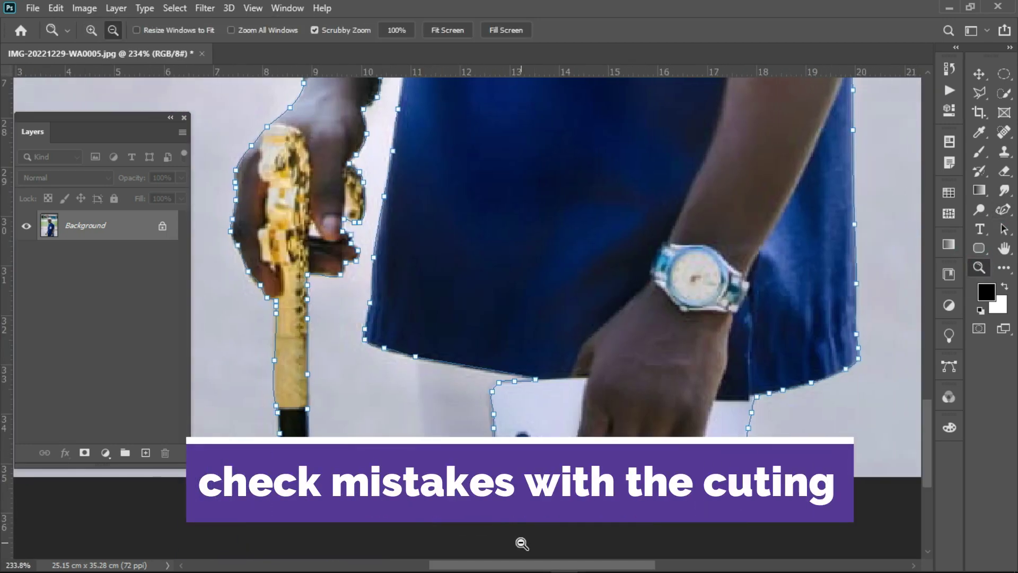
scroll(426, 455, up, 2)
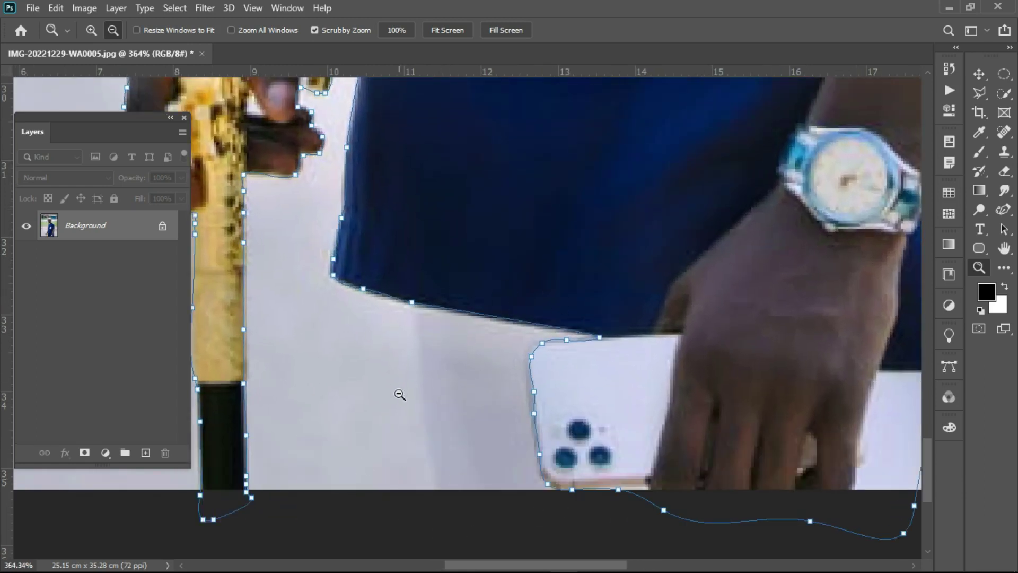
click(1004, 210)
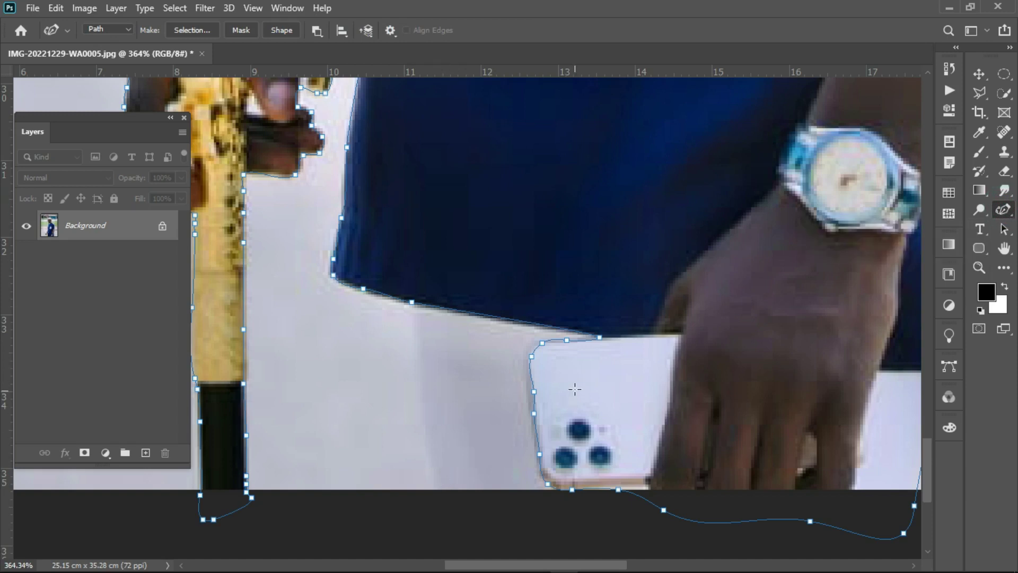
Reroute the path along the edge near the phone and delete an unwanted anchor.
click(600, 338)
click(426, 391)
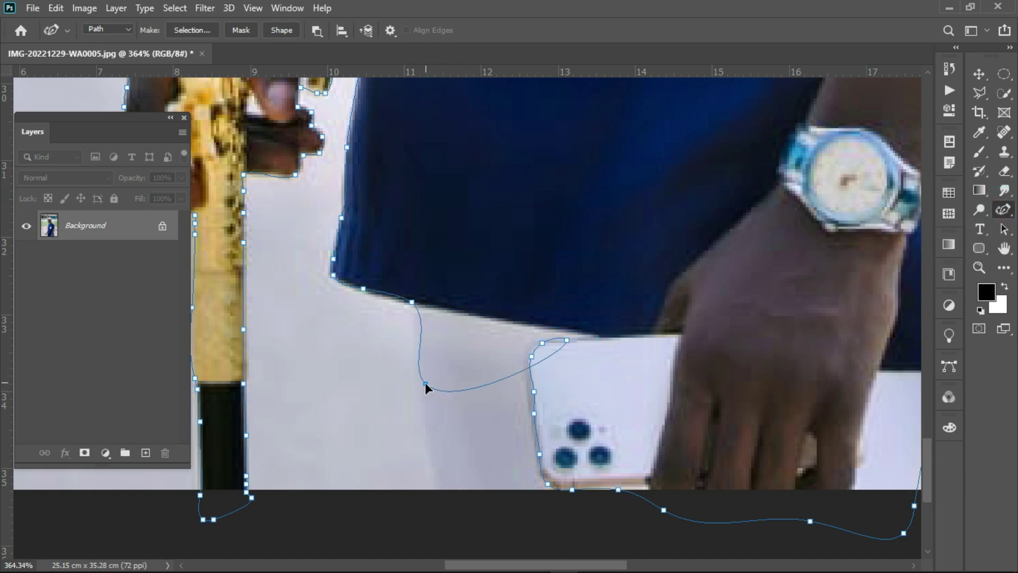
click(434, 489)
drag(435, 489, 461, 505)
right_click(532, 357)
right_click(539, 219)
click(599, 224)
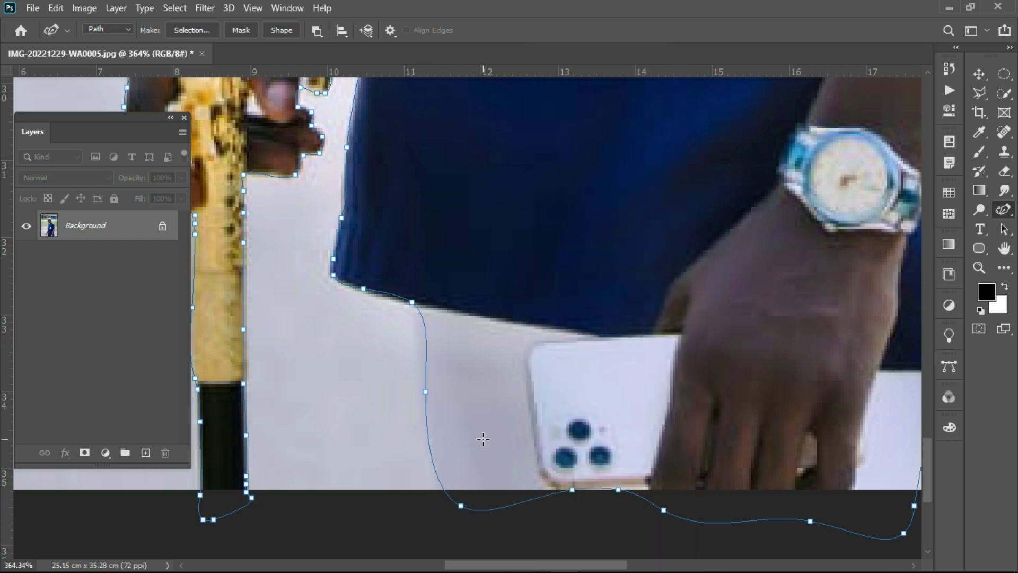
Pull a new anchor onto the trouser edge, delete the extra lower anchor and tighten the curve.
click(402, 300)
drag(427, 346, 417, 338)
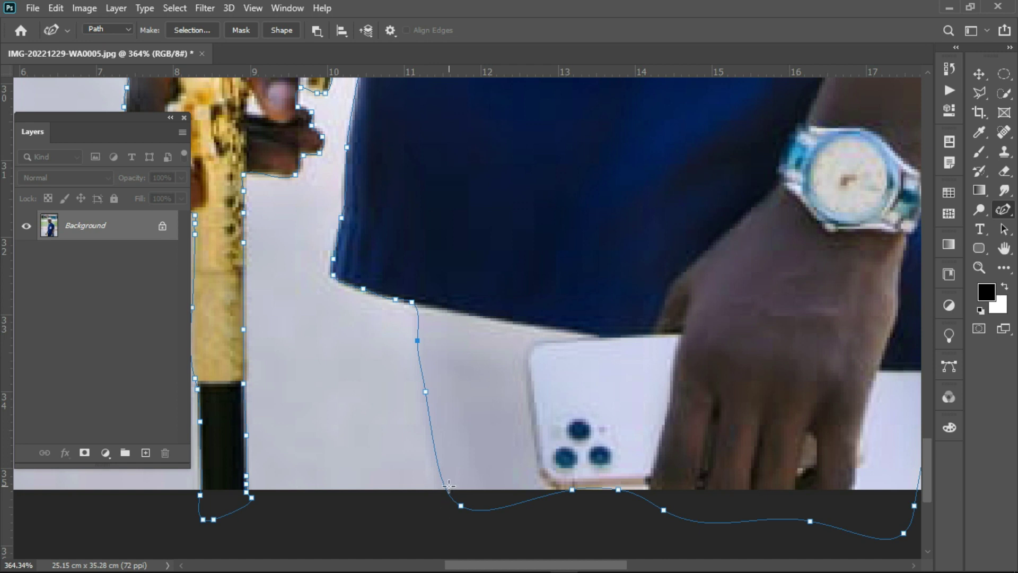
right_click(427, 393)
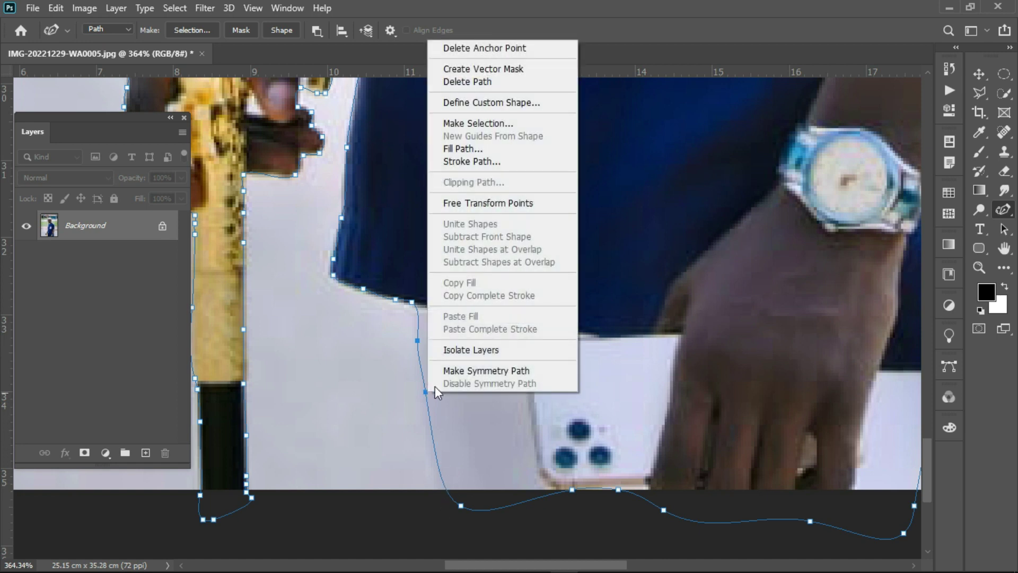
click(490, 46)
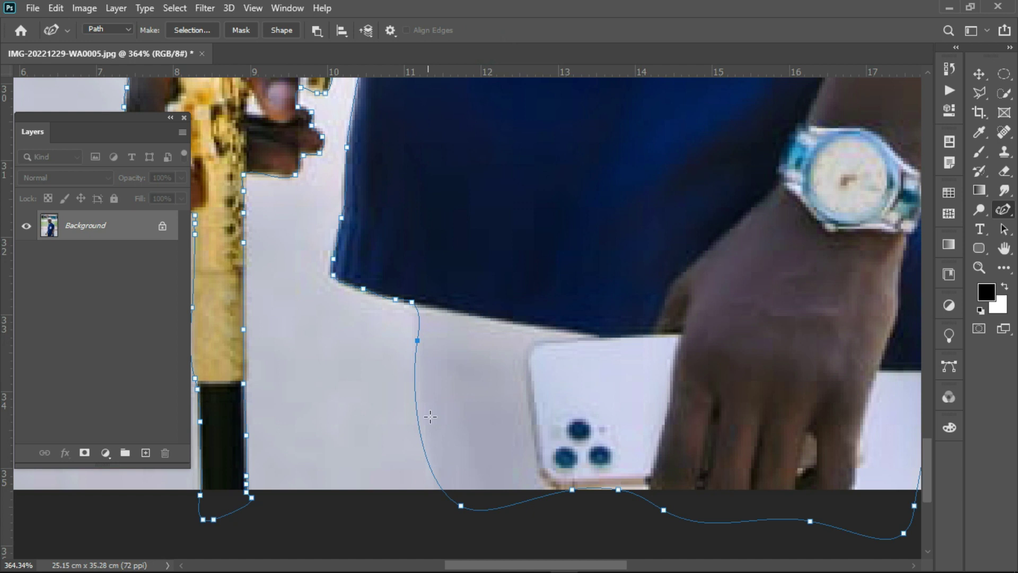
drag(496, 509, 466, 551)
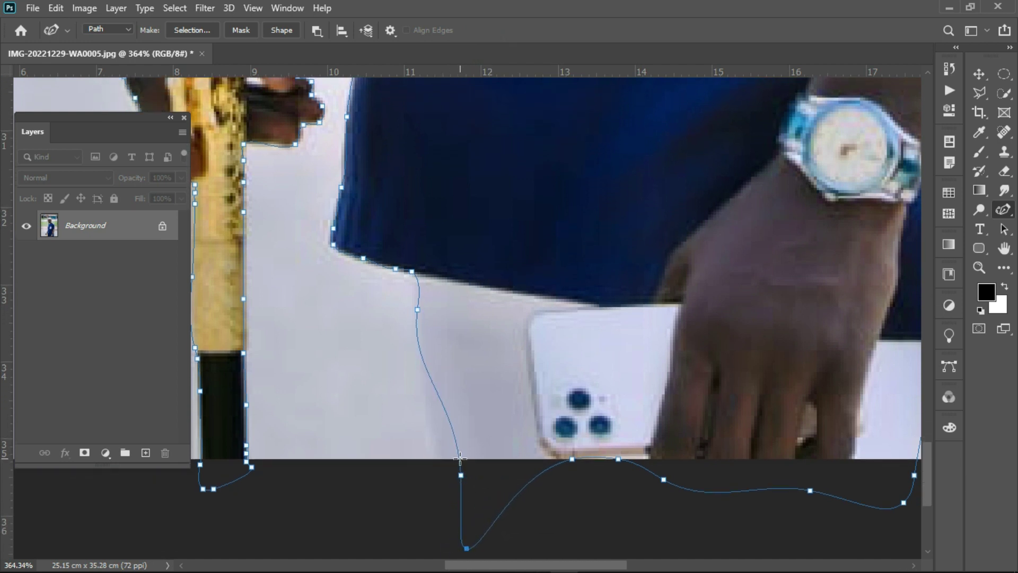
drag(461, 476, 440, 475)
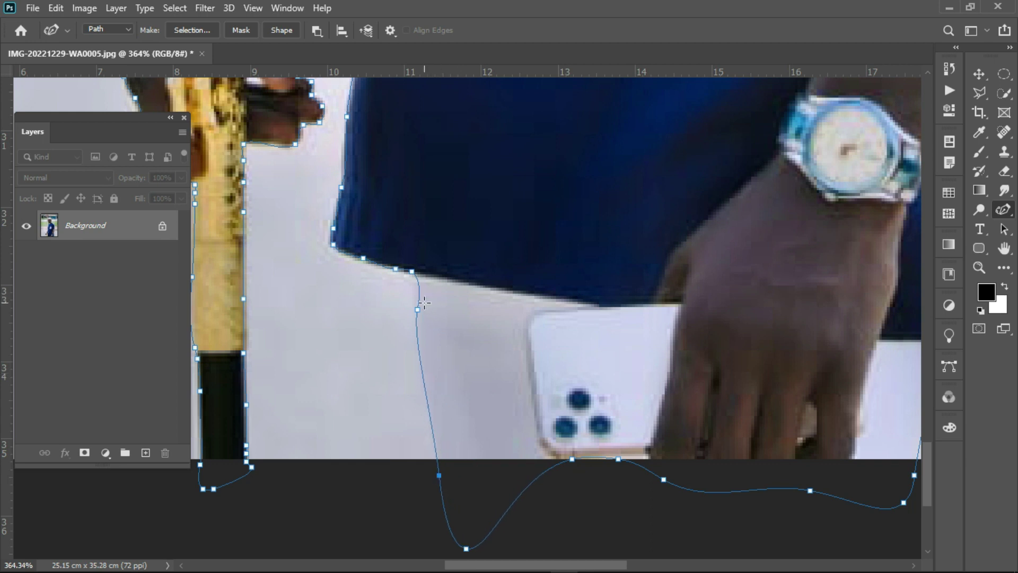
Add and adjust more anchors along the trouser edge below the shirt hem.
drag(416, 277, 414, 281)
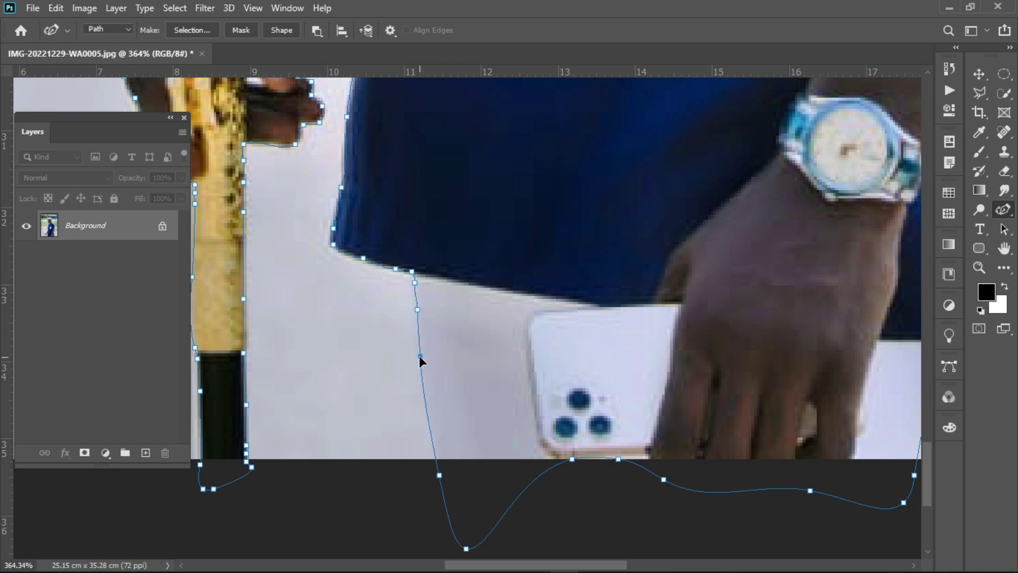
click(424, 374)
mouse_move(425, 373)
mouse_down()
mouse_move(418, 381)
mouse_move(425, 375)
mouse_up()
right_click(417, 308)
key(Escape)
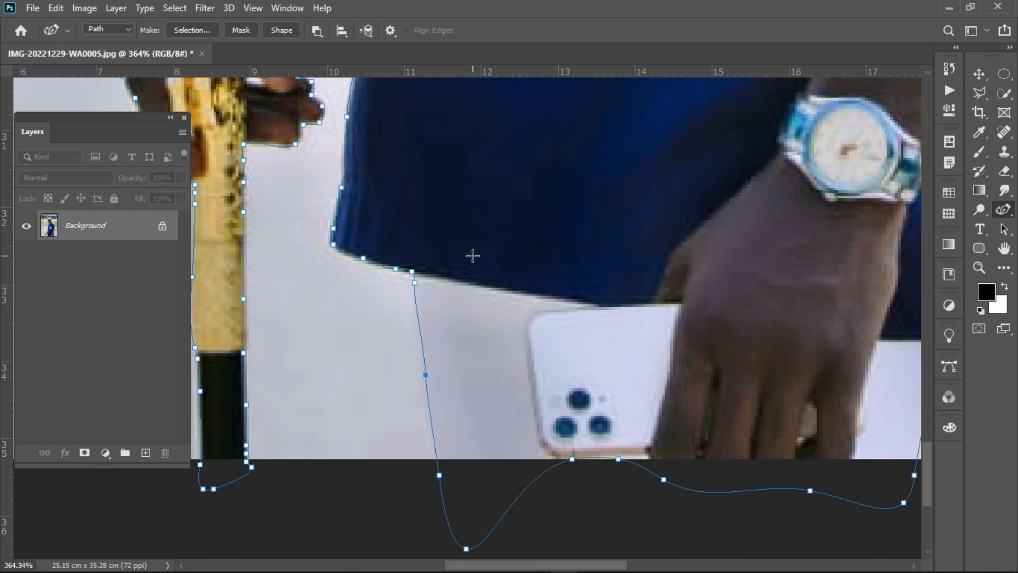
click(419, 341)
click(979, 268)
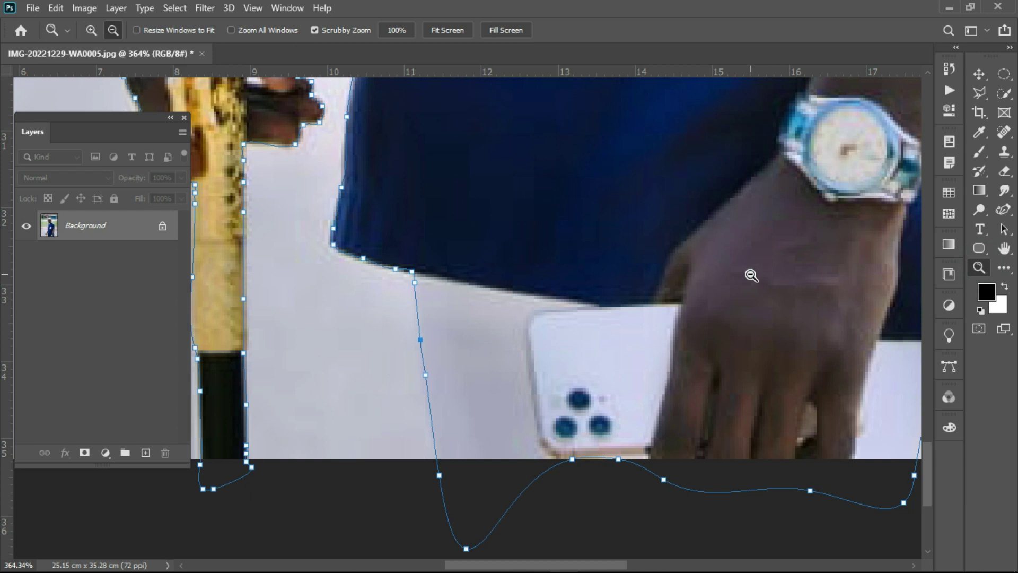
Zoom in on the hat's peak, add a curved Pen anchor just above it, then zoom back out.
drag(752, 275, 638, 287)
drag(477, 152, 589, 257)
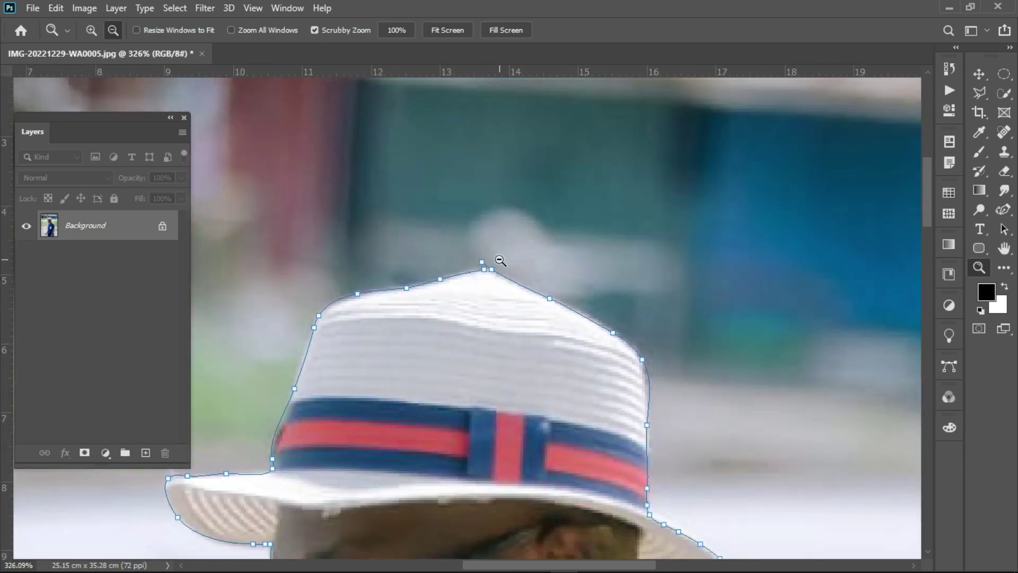
drag(472, 264, 591, 321)
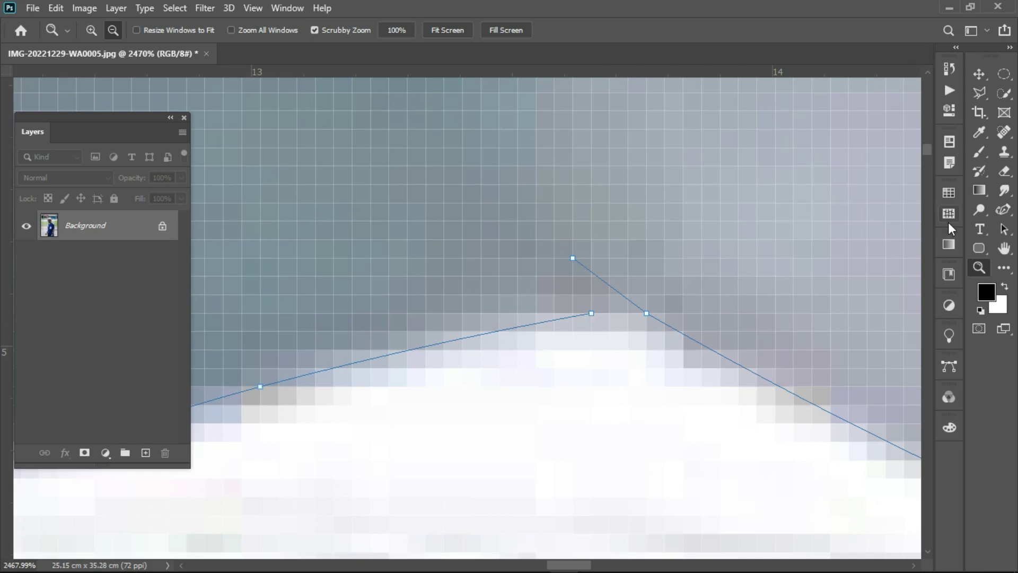
click(1004, 210)
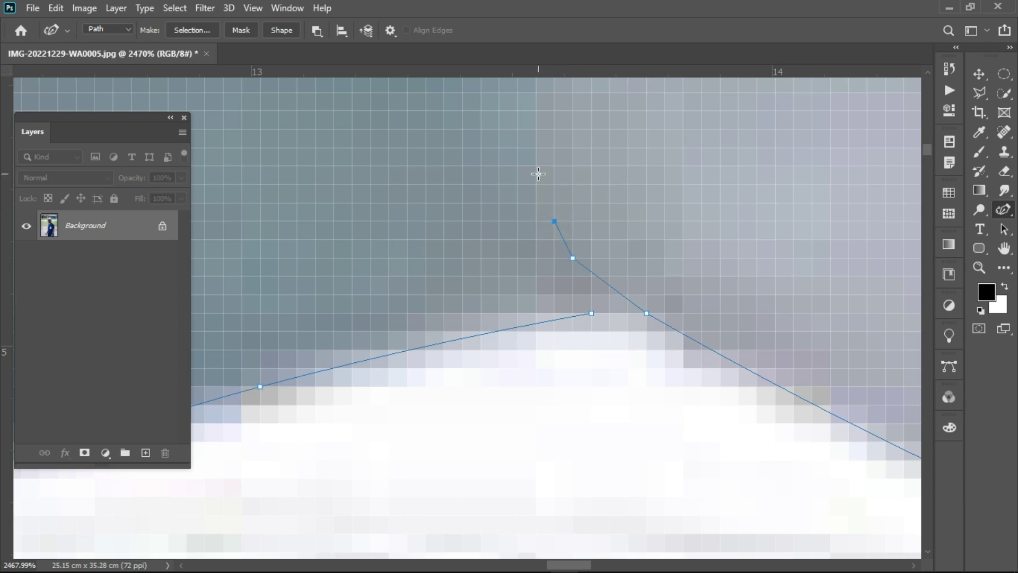
drag(517, 128, 514, 106)
click(979, 268)
drag(707, 238, 536, 220)
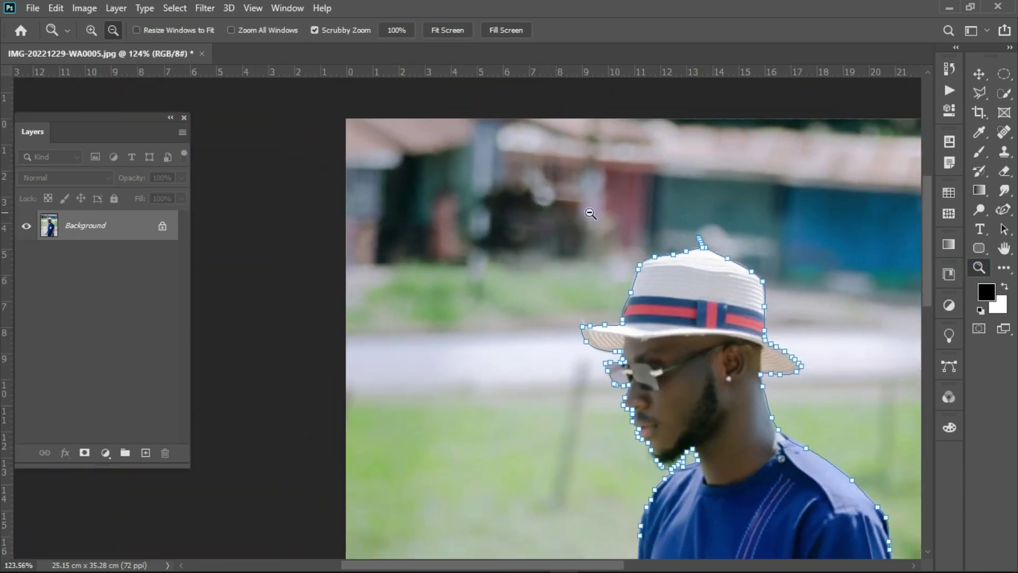
click(673, 194)
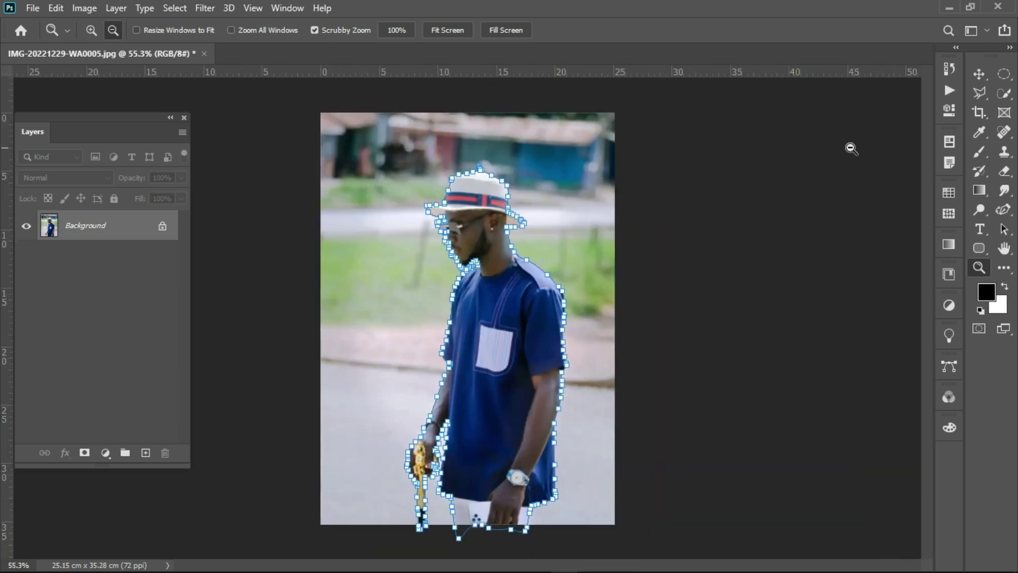
Start an outer path above the photo and run it down the right side and along the bottom.
click(1004, 209)
click(459, 109)
click(473, 96)
click(586, 91)
click(669, 100)
click(686, 248)
click(693, 418)
click(662, 542)
click(567, 542)
click(398, 545)
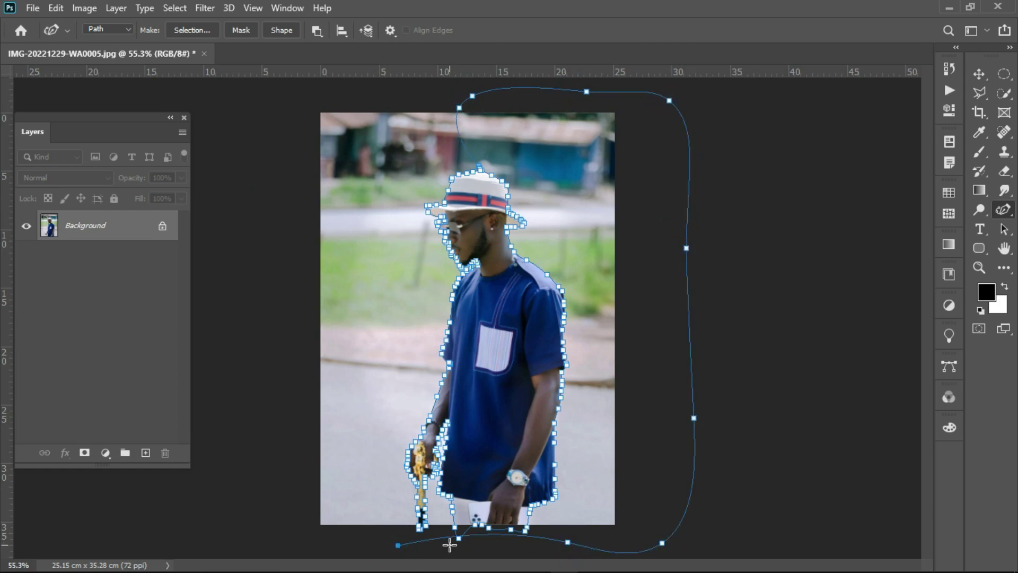
drag(453, 538, 460, 551)
Carry the outer loop up the left side and back across the top to close it.
click(269, 528)
click(307, 302)
click(277, 167)
click(286, 103)
click(344, 93)
click(405, 91)
click(452, 100)
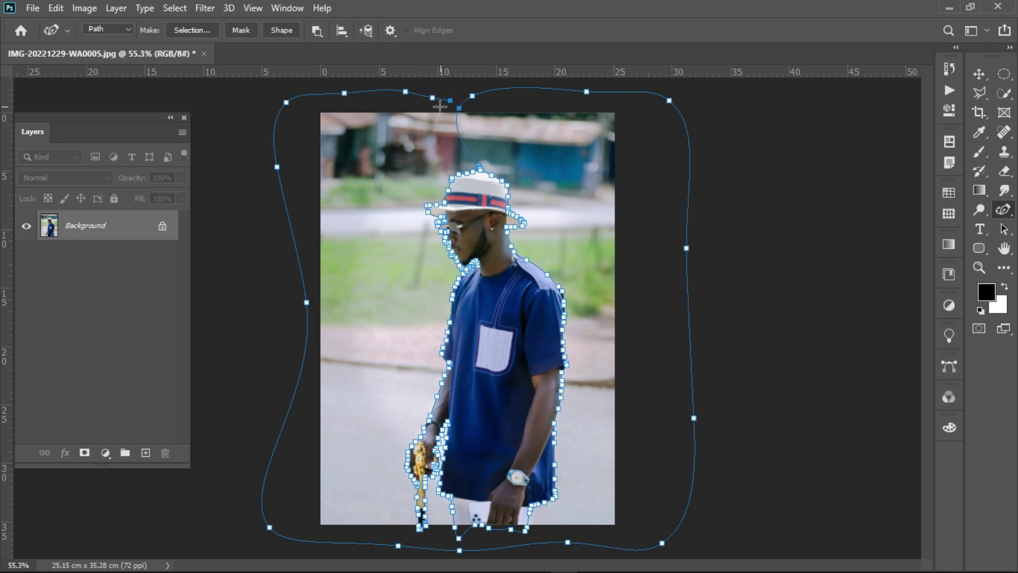
Pull a top anchor down to link the outer path to the hat, then zoom in on the hat top.
click(418, 104)
drag(424, 101, 445, 143)
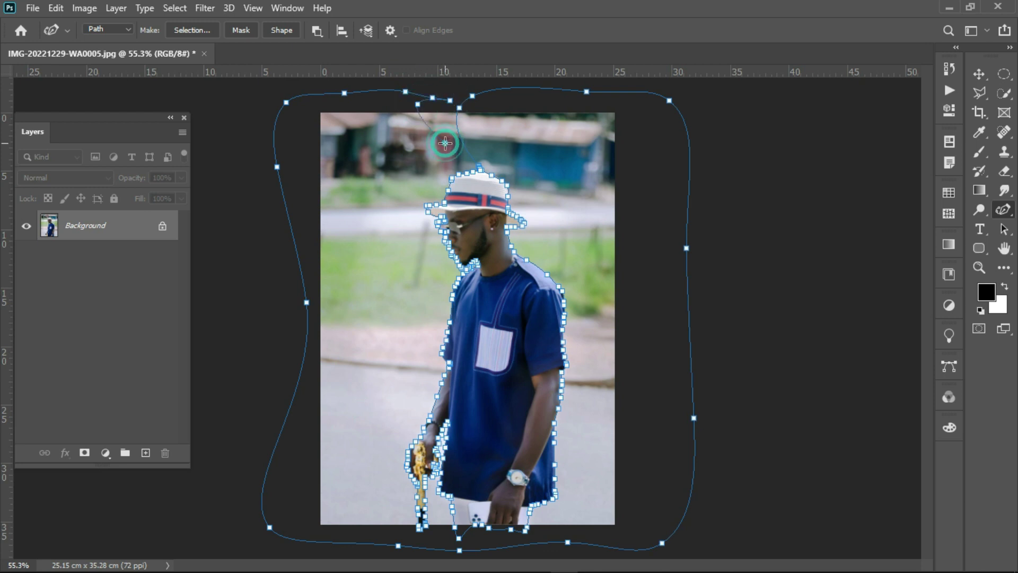
click(472, 165)
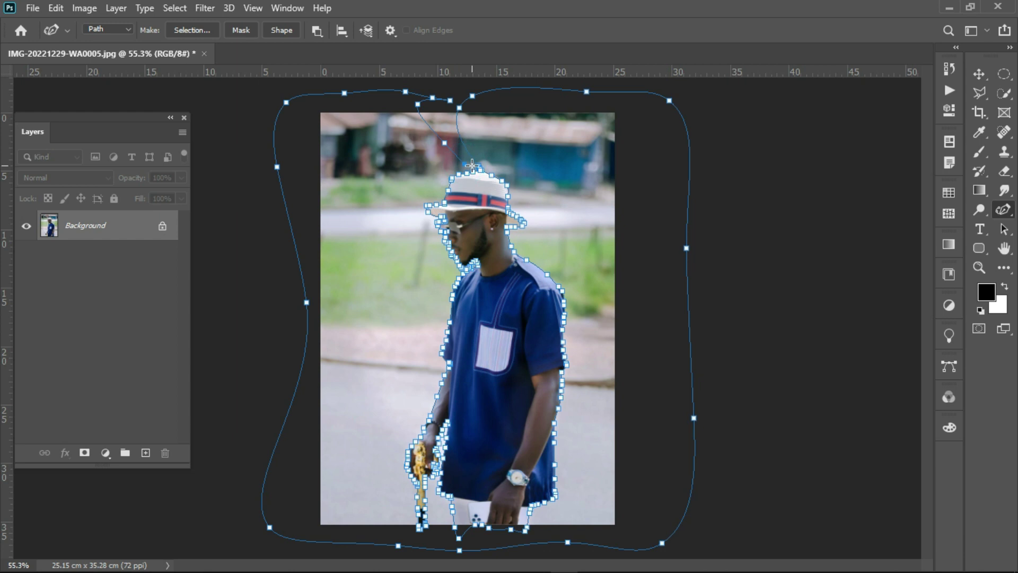
click(979, 267)
mouse_move(469, 151)
mouse_down()
mouse_move(659, 268)
mouse_move(587, 239)
mouse_up()
drag(516, 241, 571, 275)
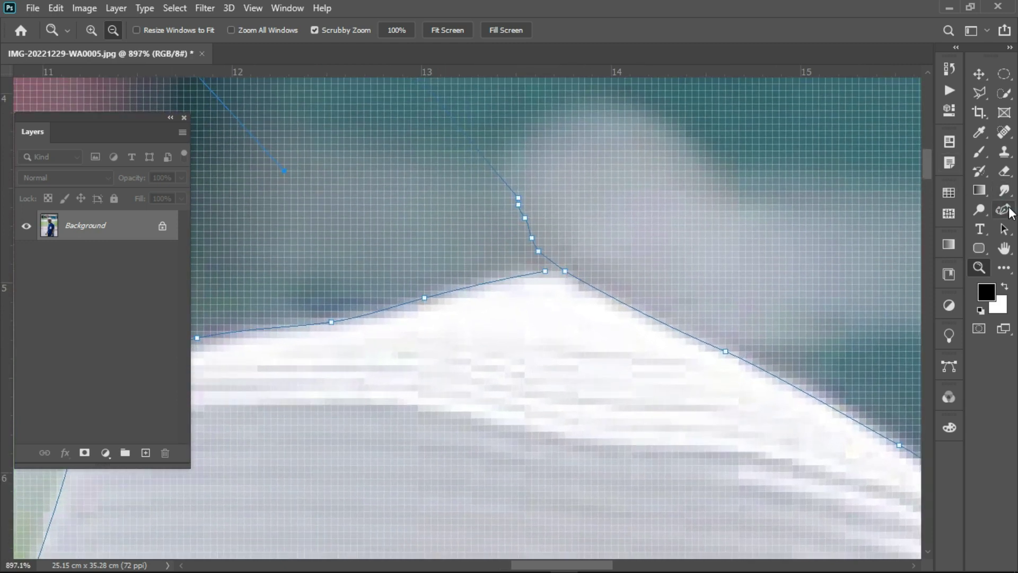
Join the path at the hat peak and zoom out to the whole photo.
click(1003, 210)
click(445, 240)
click(524, 258)
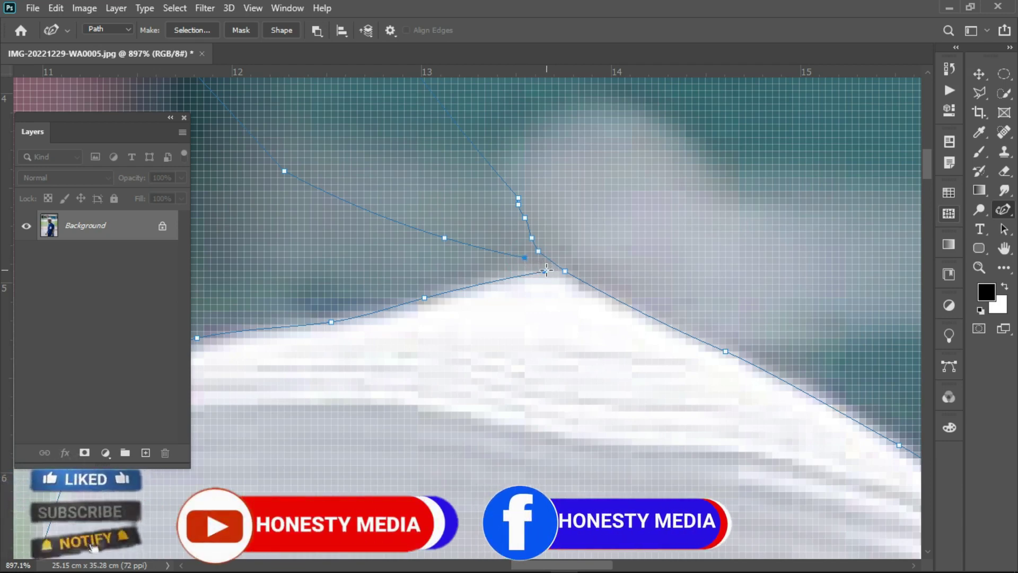
click(545, 271)
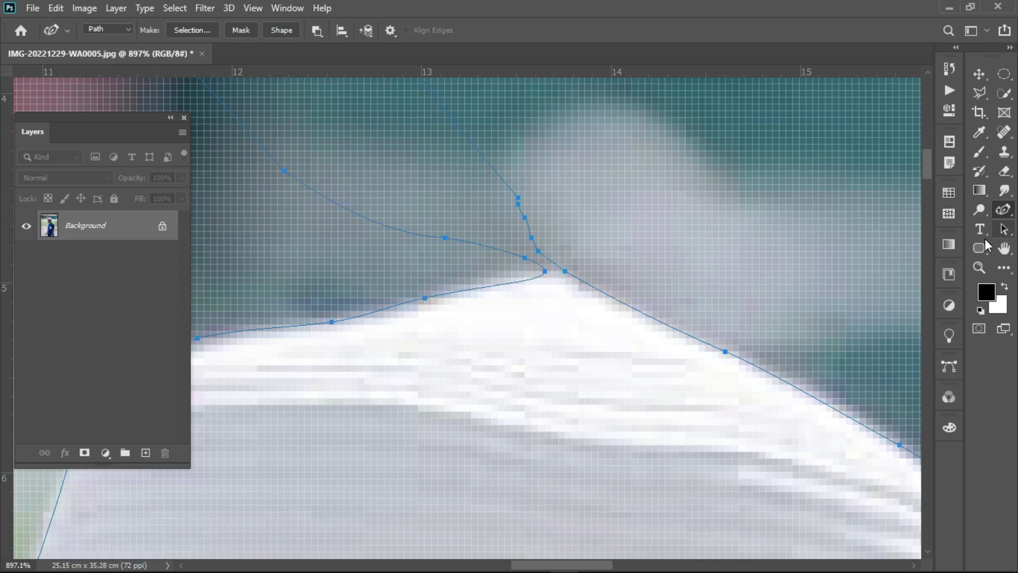
click(979, 266)
mouse_move(557, 356)
mouse_down()
mouse_move(473, 347)
mouse_move(443, 277)
mouse_up()
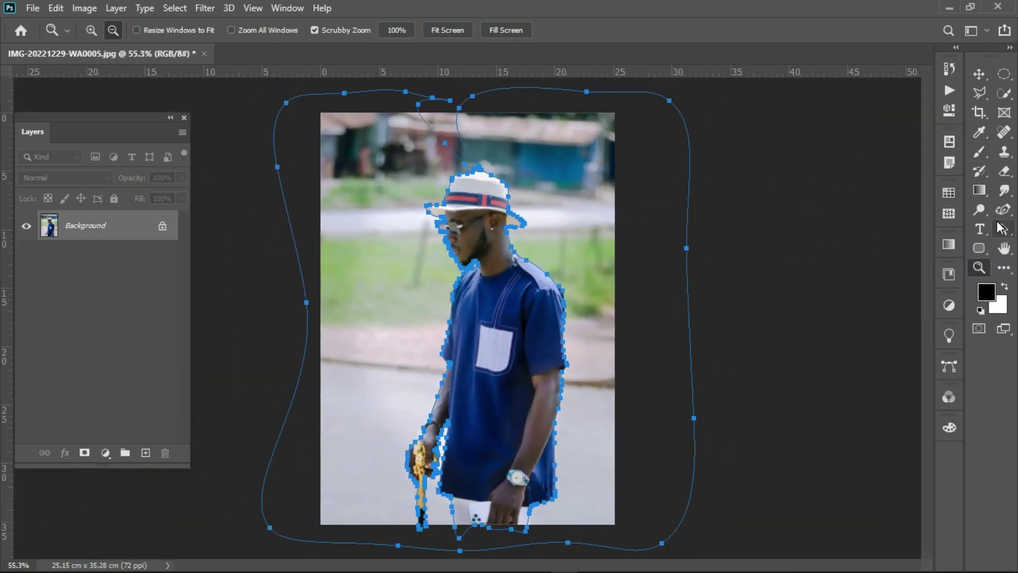
Create a vector mask on Layer 0 from the finished path to cut out the man.
click(1005, 211)
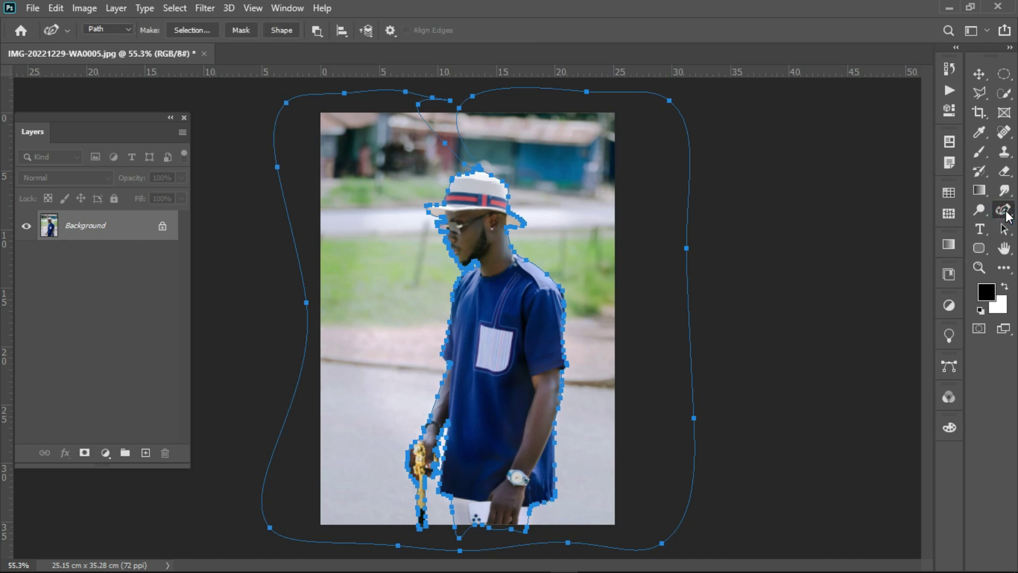
right_click(496, 344)
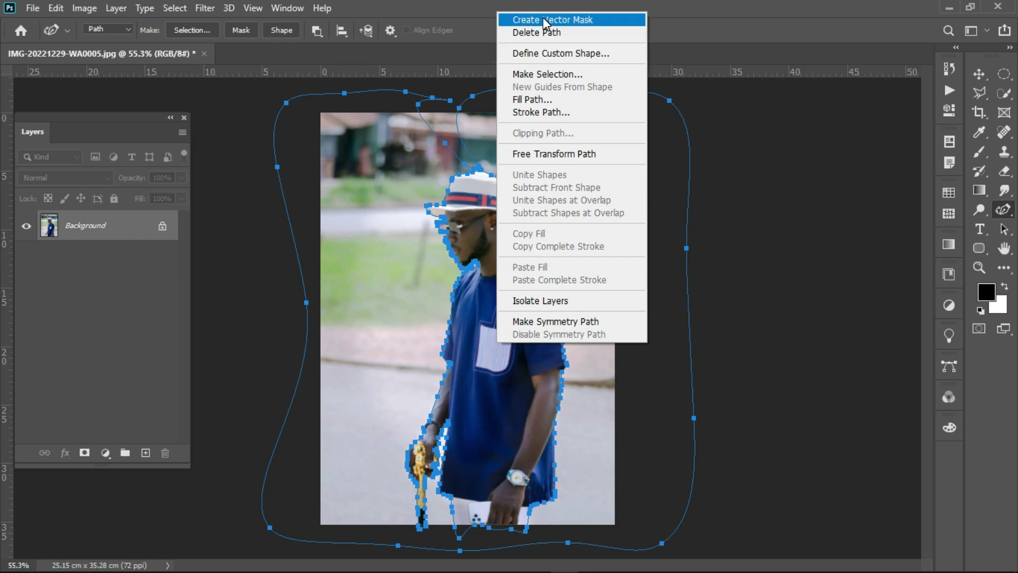
click(573, 19)
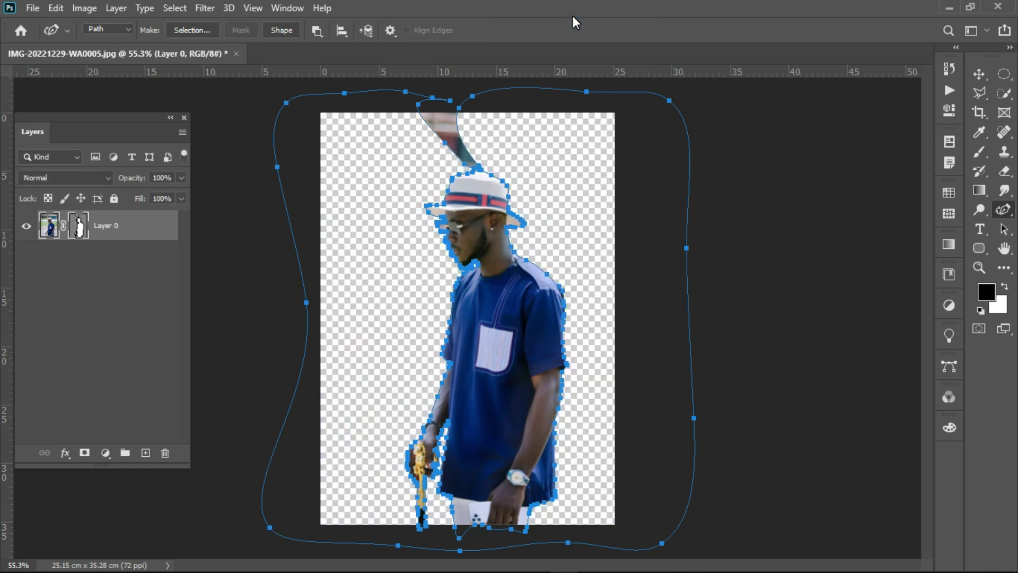
click(137, 233)
Zoom in closely on the hat top and the background streak above it.
click(975, 267)
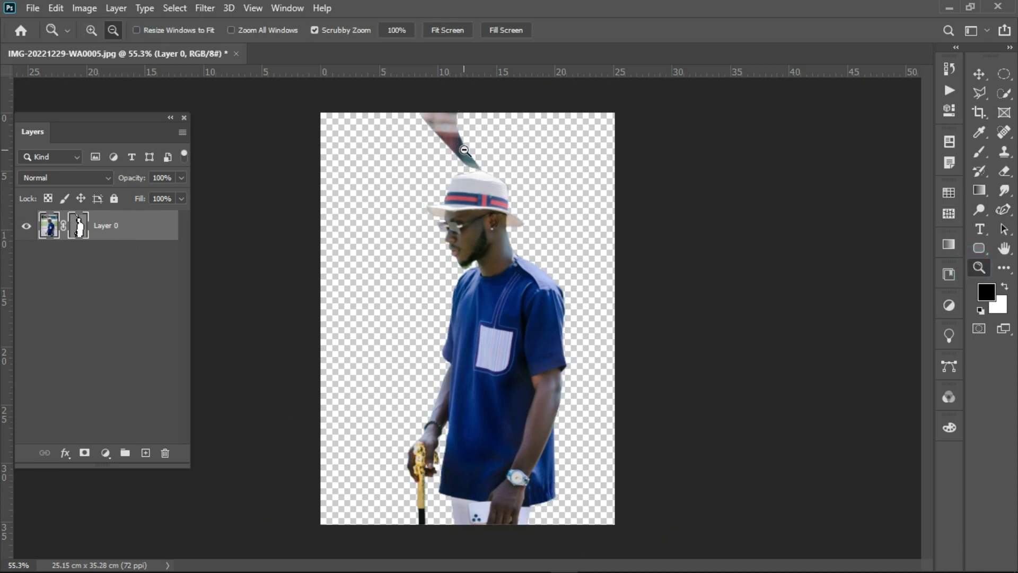
drag(464, 149, 574, 205)
scroll(574, 206, down, 5)
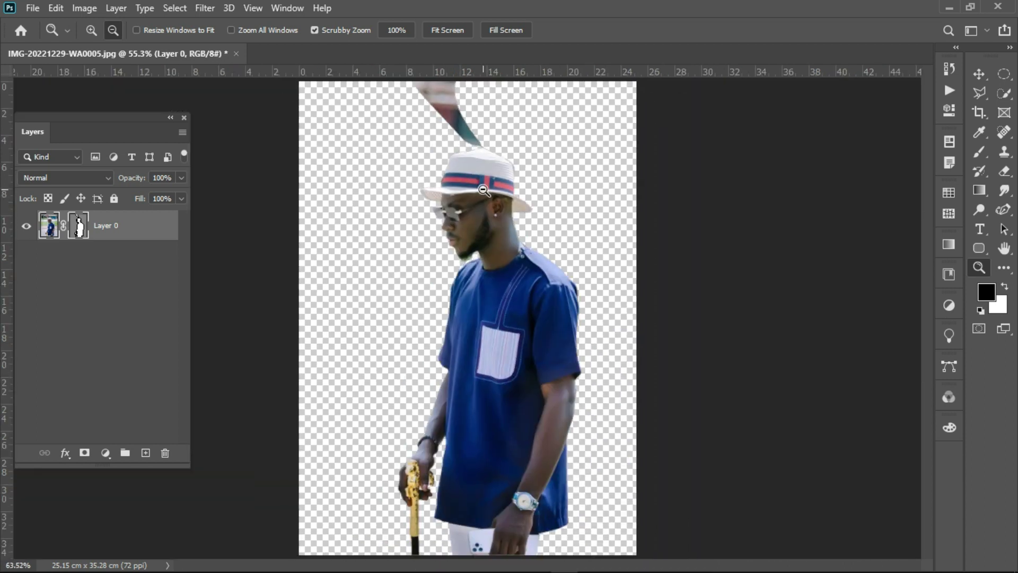
scroll(545, 205, up, 3)
scroll(473, 214, down, 3)
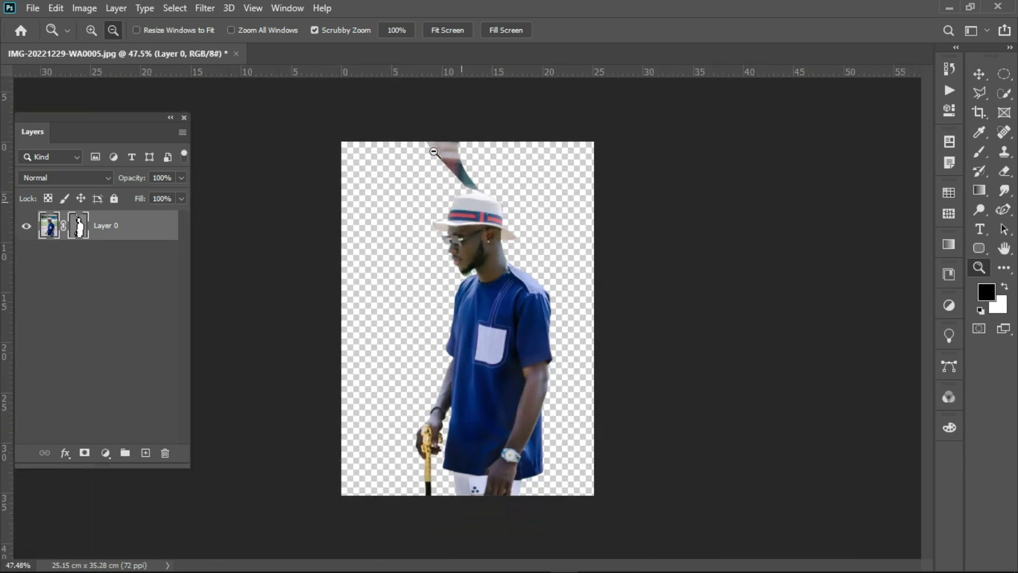
scroll(497, 163, up, 3)
scroll(504, 170, up, 1)
scroll(527, 182, up, 2)
scroll(527, 182, up, 1)
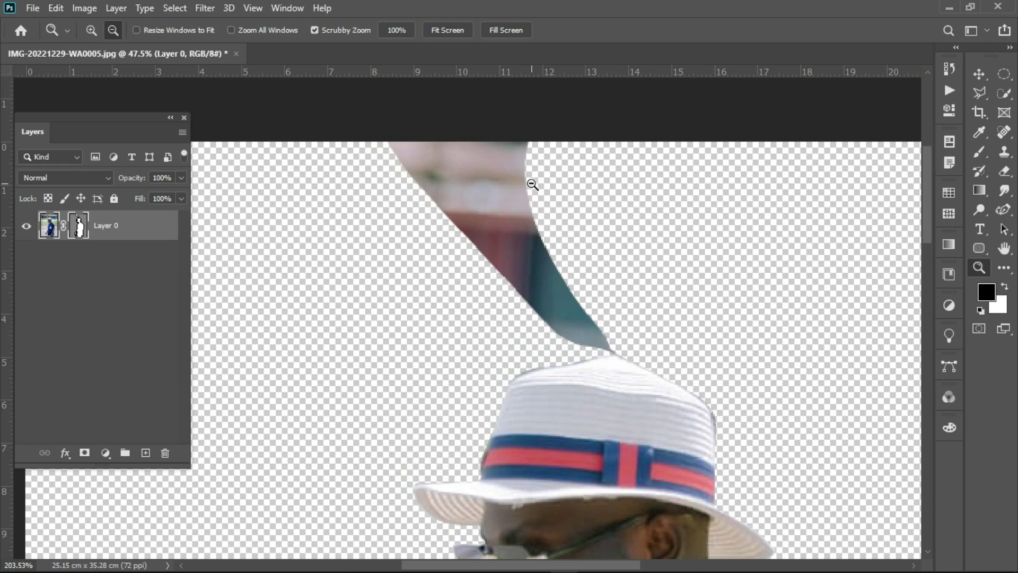
drag(632, 334, 646, 345)
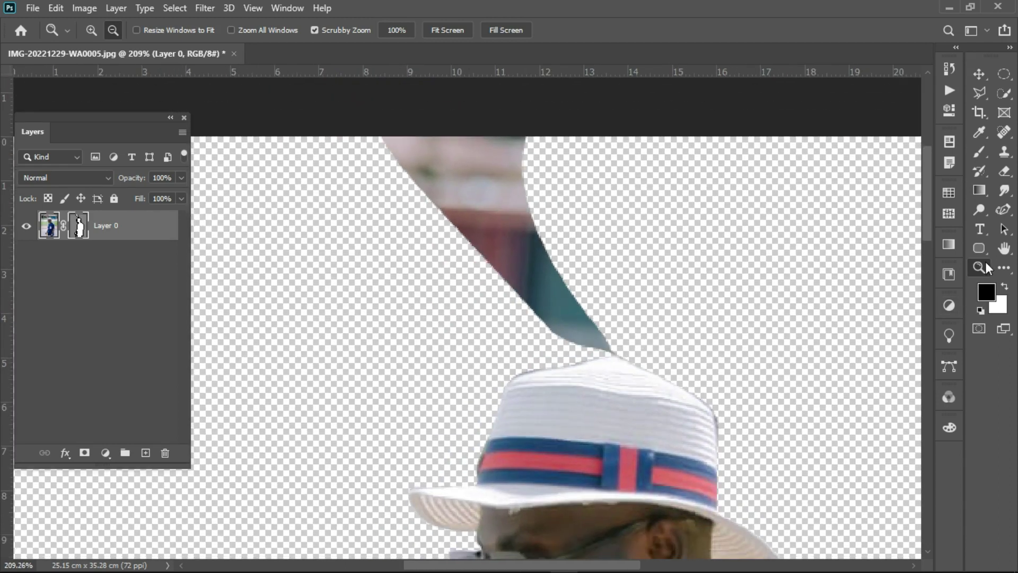
Add Curvature Pen anchors either side of the streak and delete the stray extra anchor.
click(1004, 210)
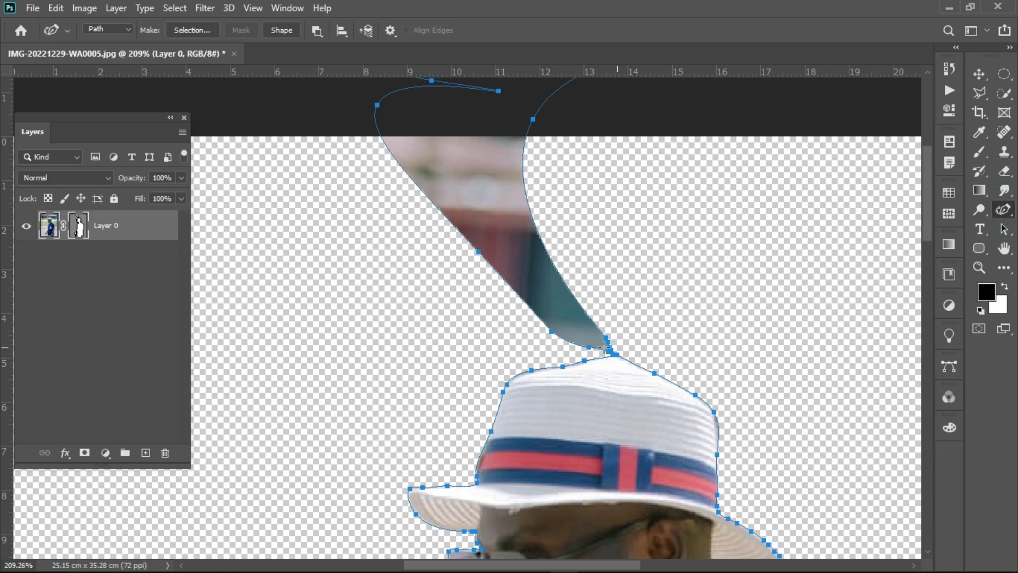
click(673, 342)
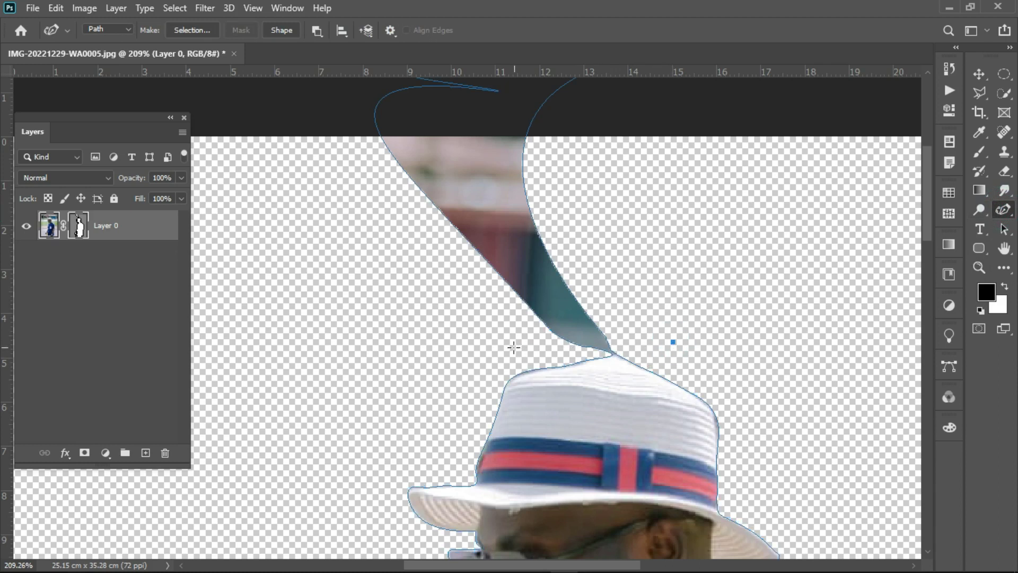
click(435, 330)
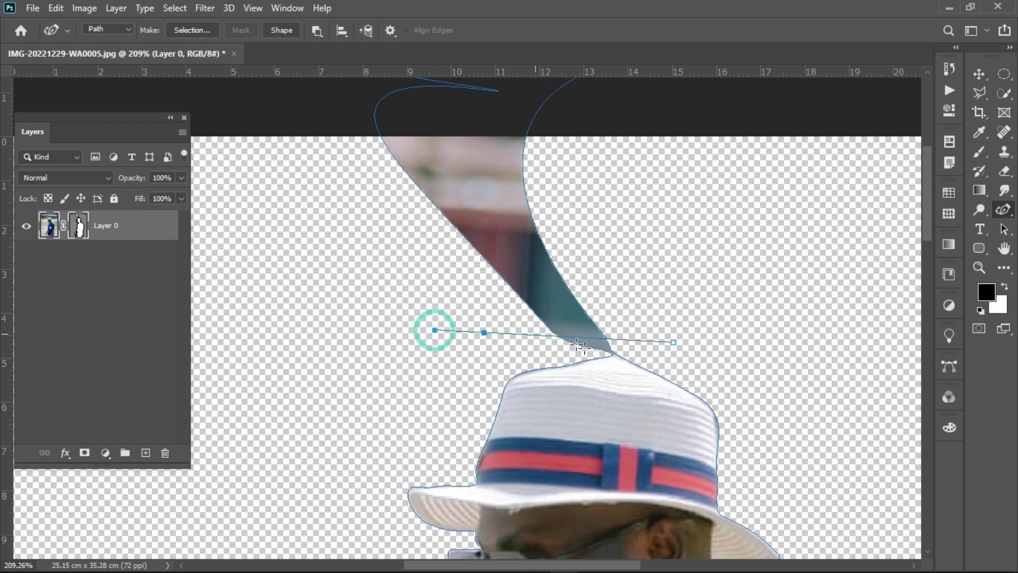
drag(604, 340, 611, 349)
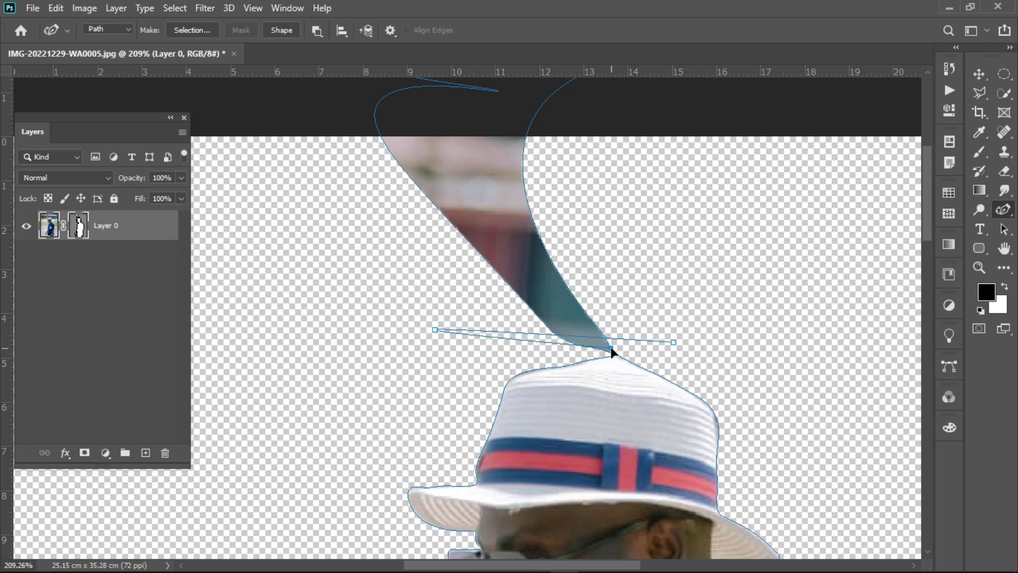
right_click(610, 349)
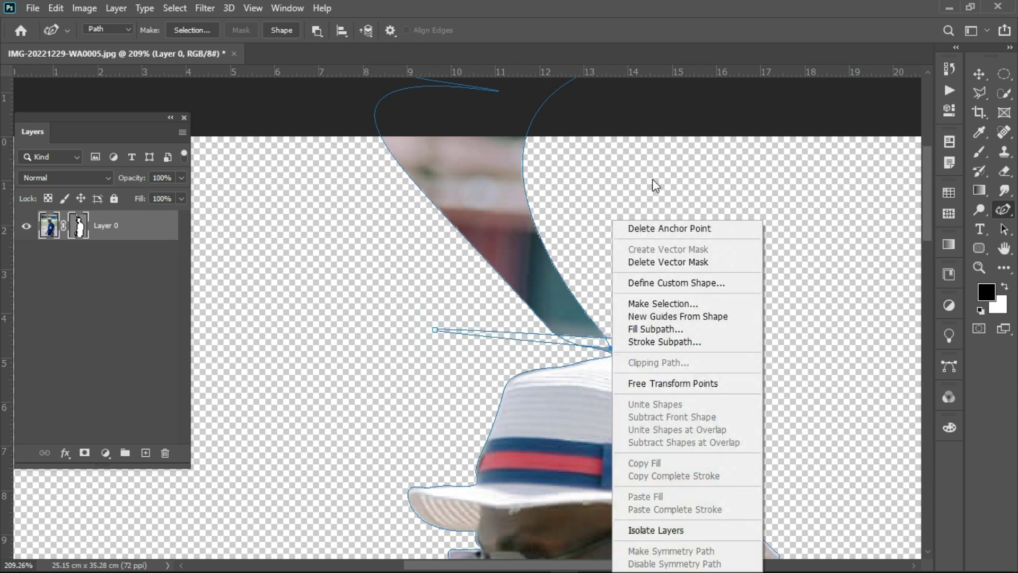
click(657, 224)
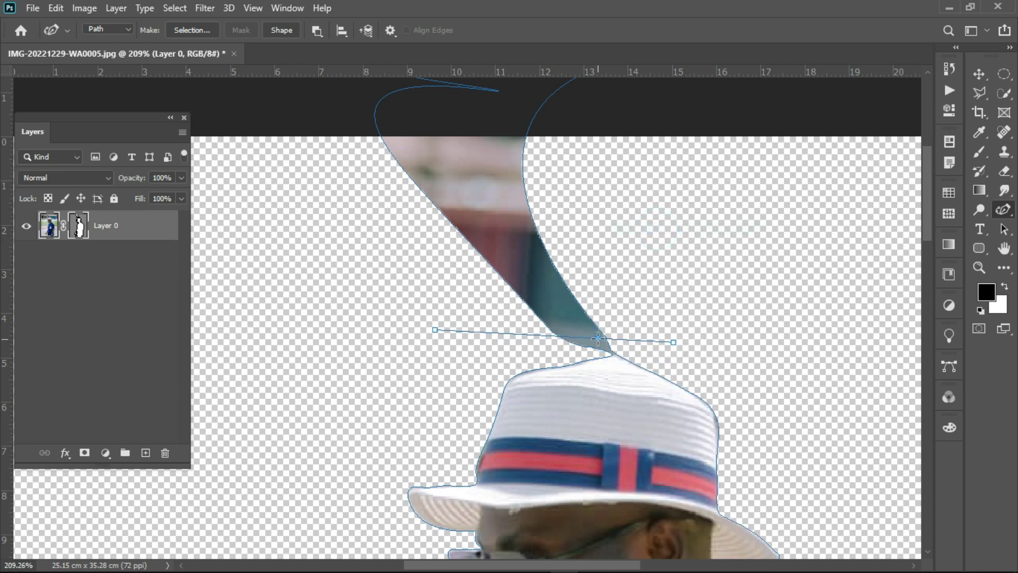
drag(598, 337, 618, 354)
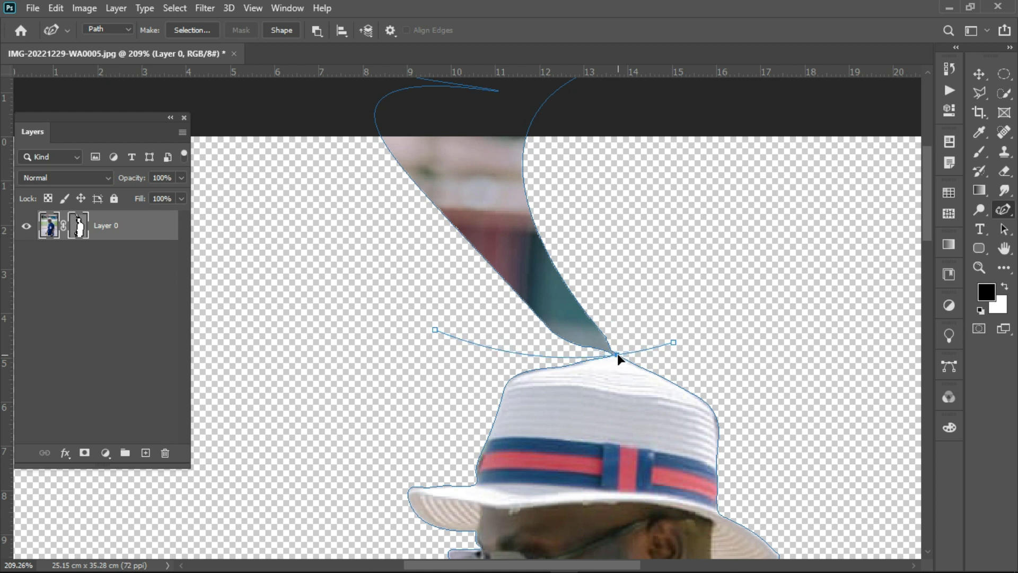
Route the mask path above the streak and close it at its starting point.
click(684, 89)
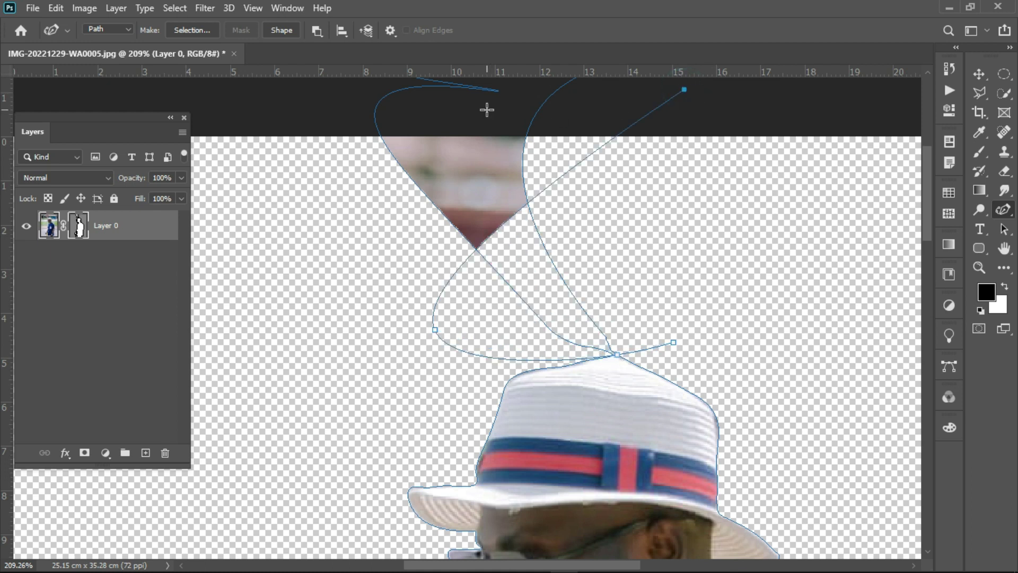
drag(684, 89, 356, 98)
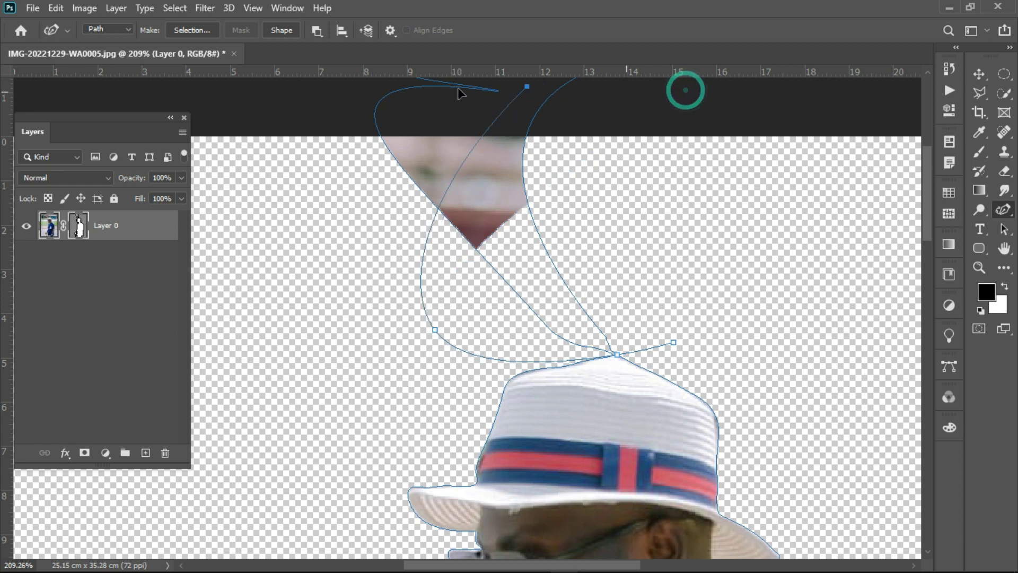
click(569, 108)
click(683, 324)
click(674, 343)
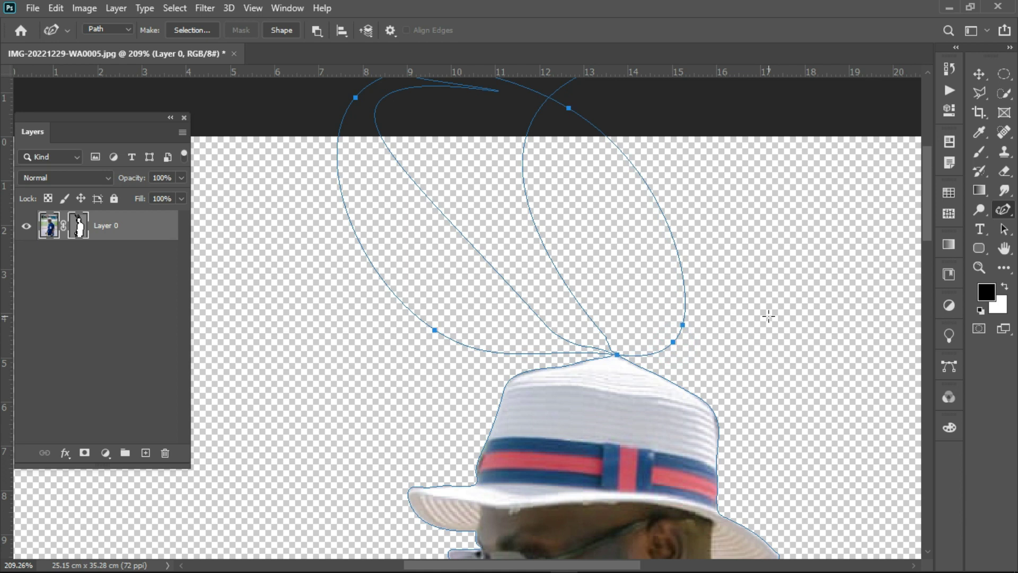
click(978, 268)
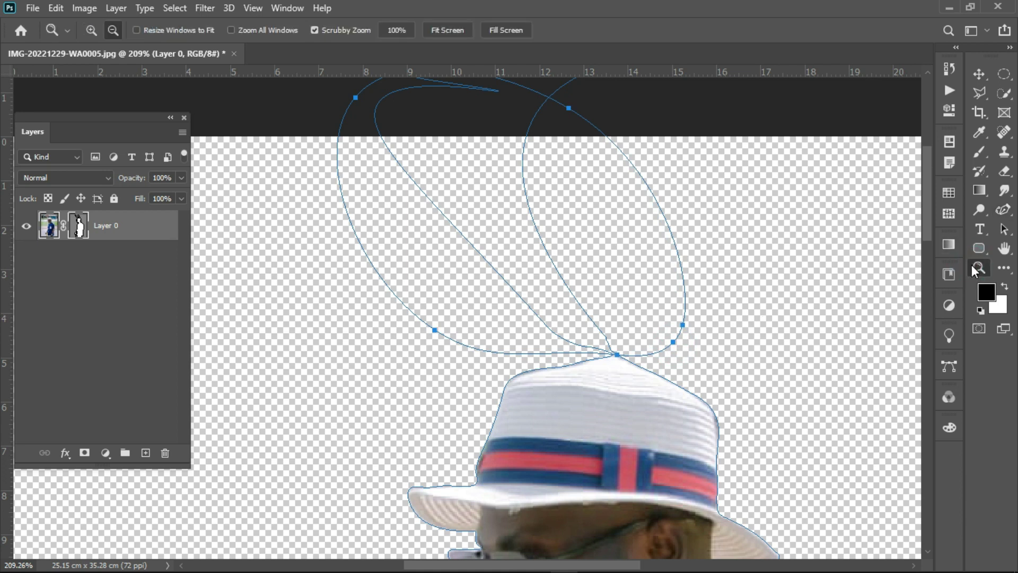
View the whole man, reselect the Curvature Pen, and hide the work path with Esc.
scroll(809, 262, down, 5)
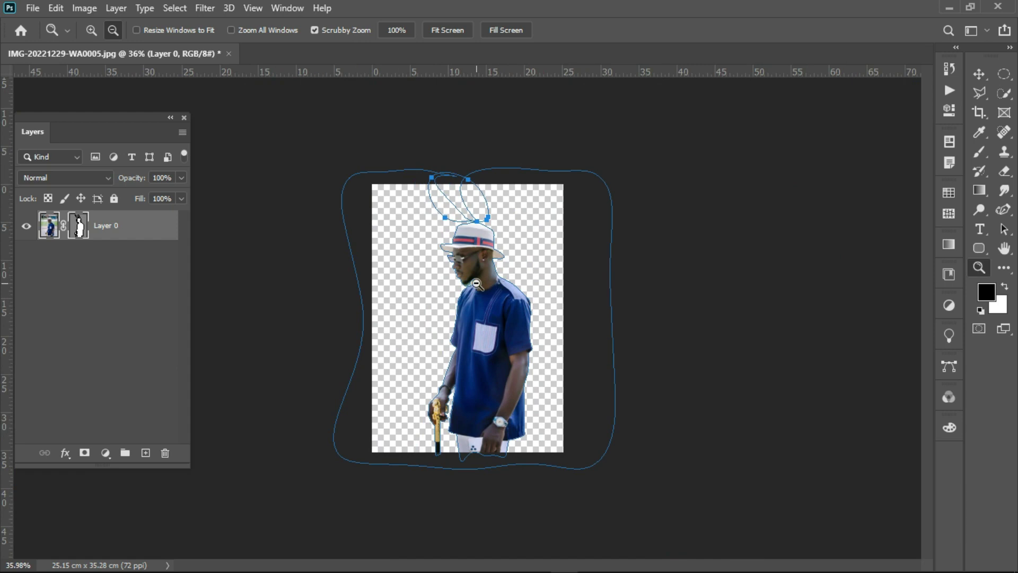
scroll(516, 307, up, 2)
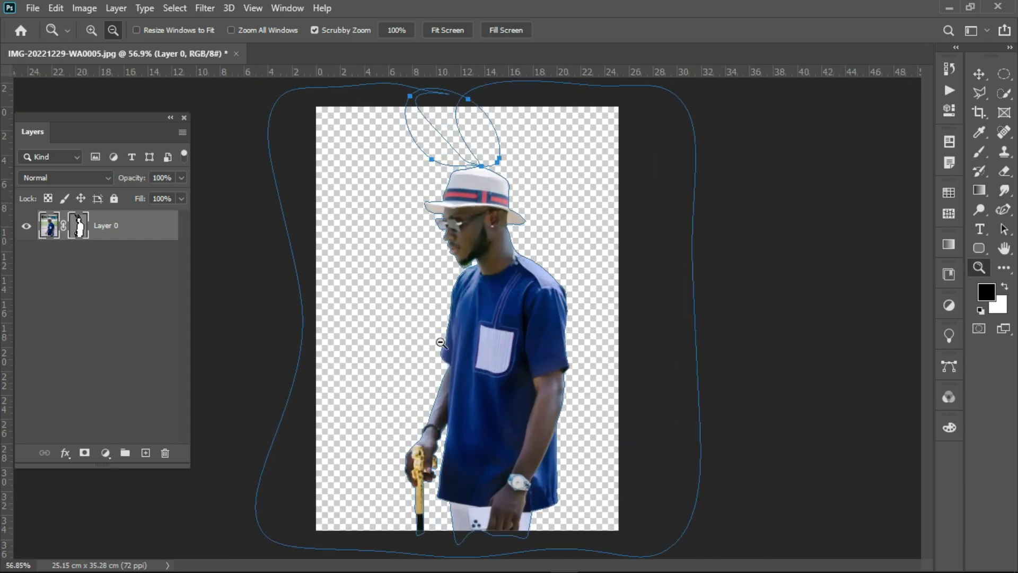
click(1002, 213)
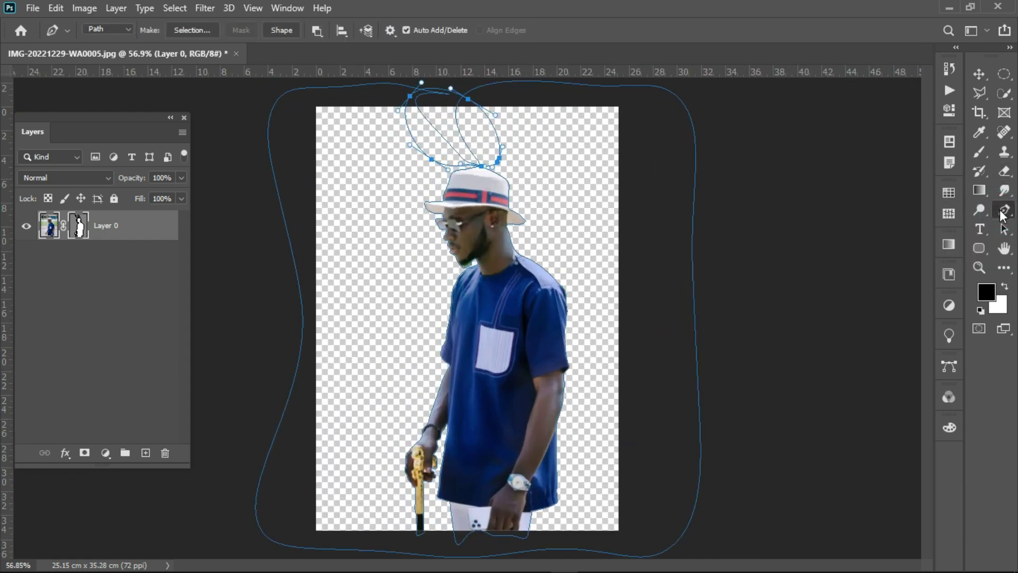
right_click(1002, 213)
click(902, 236)
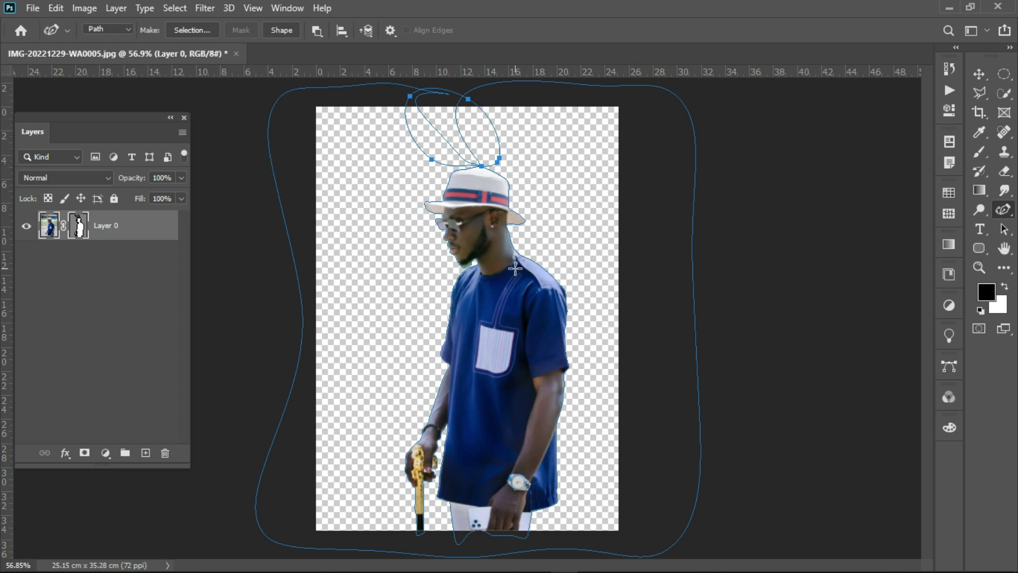
key(Escape)
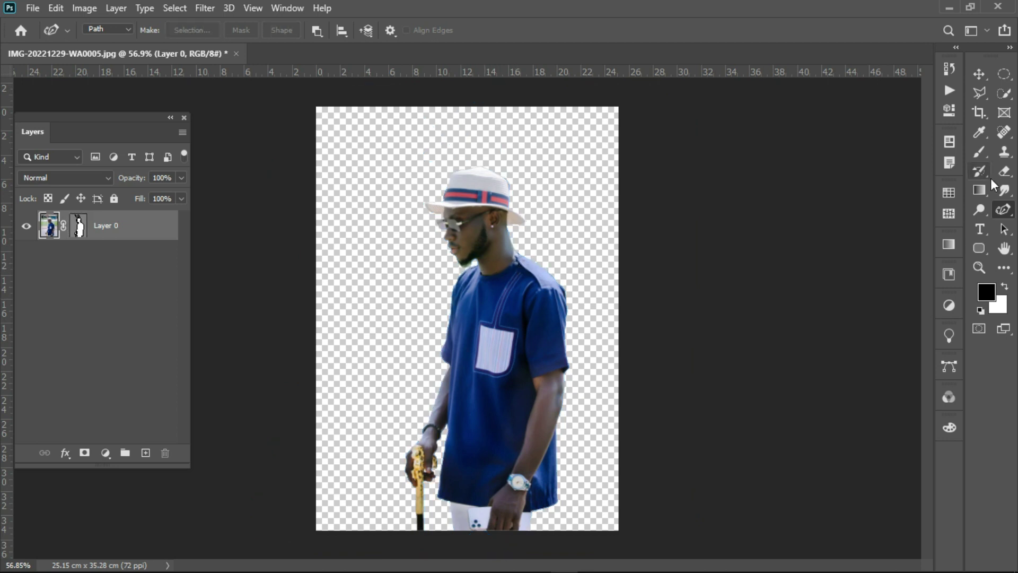
click(978, 267)
mouse_move(475, 266)
mouse_down()
mouse_move(561, 339)
mouse_move(493, 316)
mouse_move(509, 327)
mouse_up()
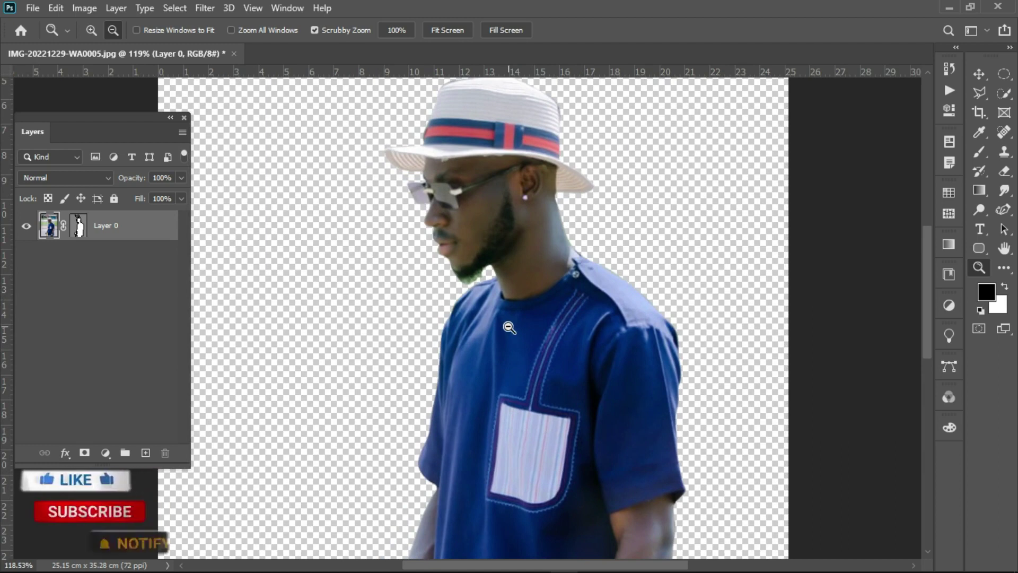
drag(509, 328, 450, 301)
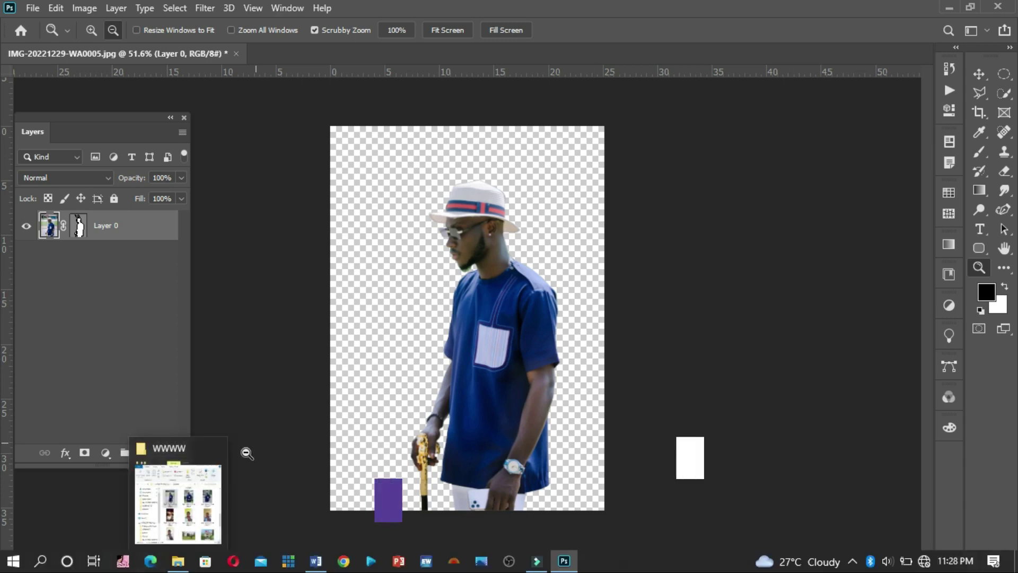
Drag MLS_019 from the WWWW folder onto Photoshop's tab bar to open it.
click(177, 560)
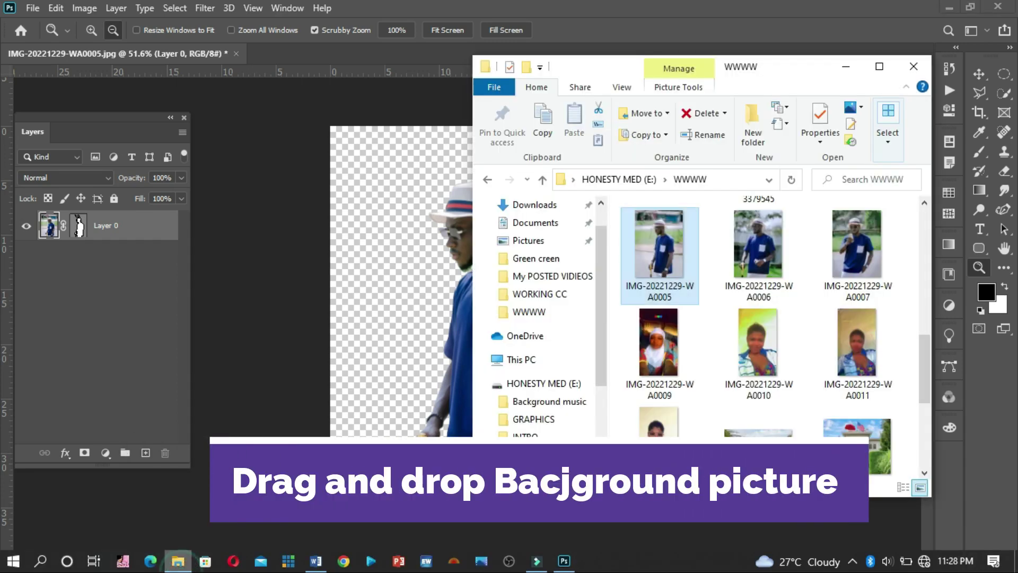
scroll(670, 346, up, 3)
scroll(671, 345, up, 3)
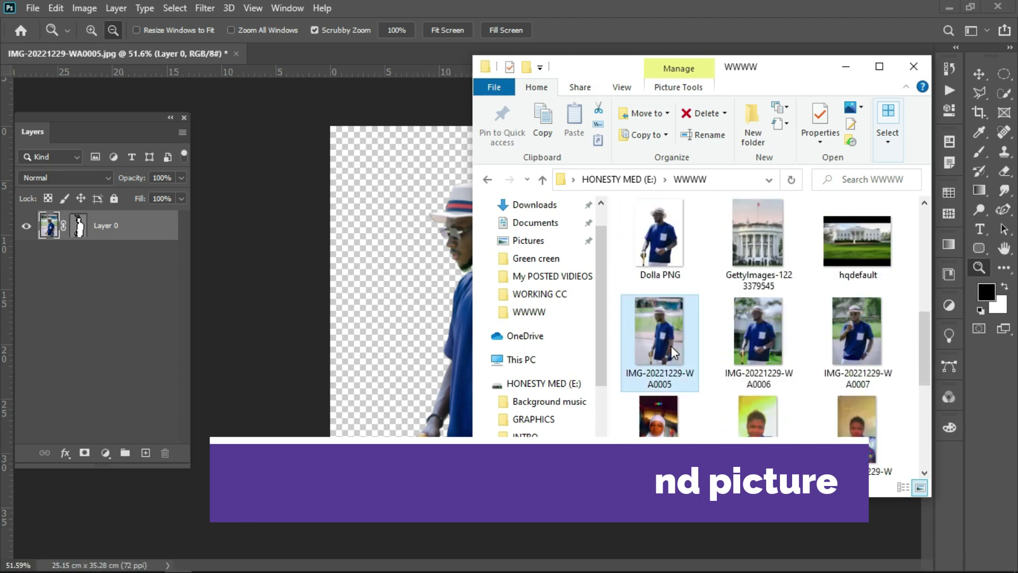
scroll(670, 346, up, 3)
scroll(671, 347, down, 5)
scroll(670, 347, down, 3)
scroll(671, 347, down, 3)
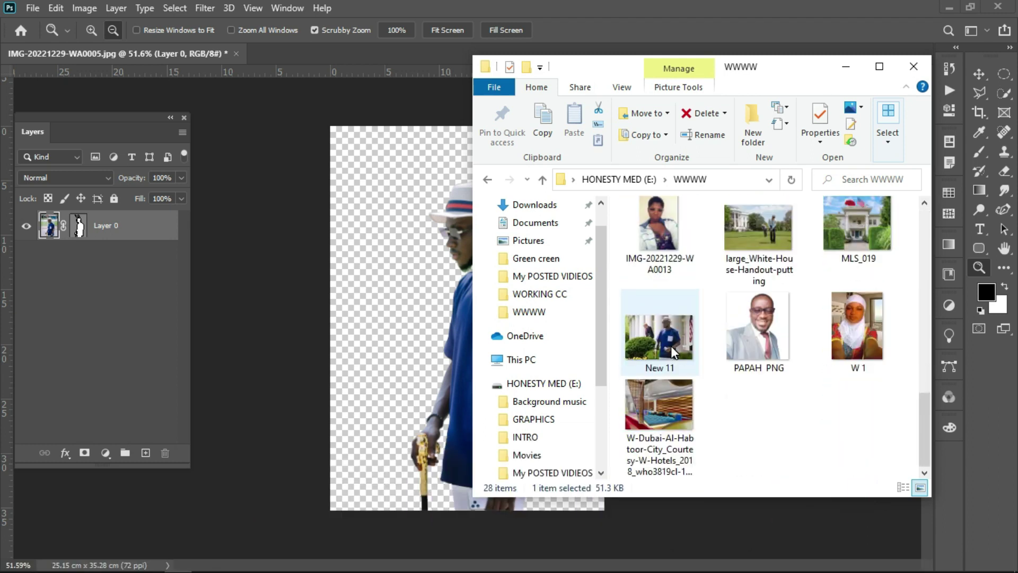
click(840, 244)
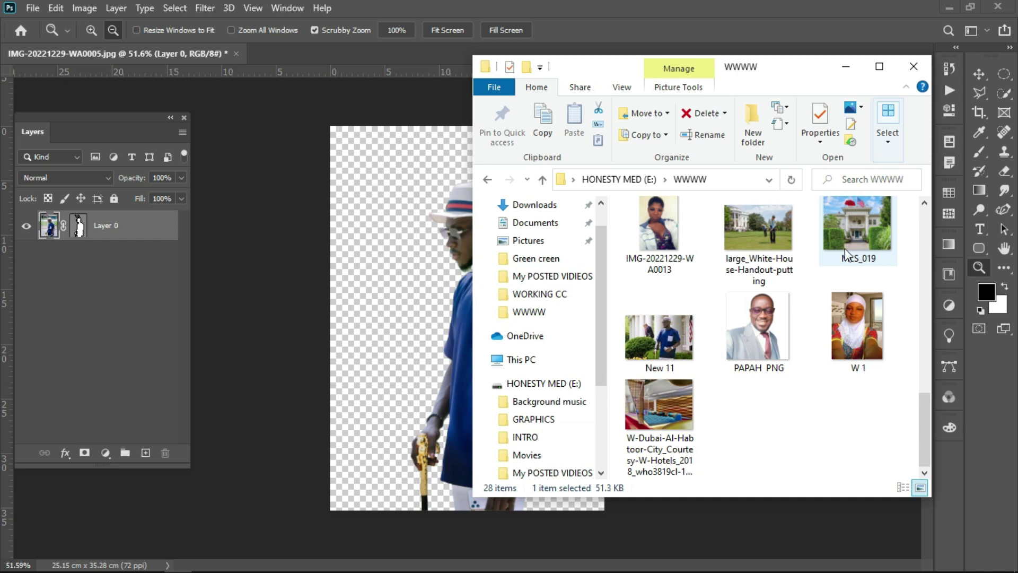
drag(853, 243, 419, 27)
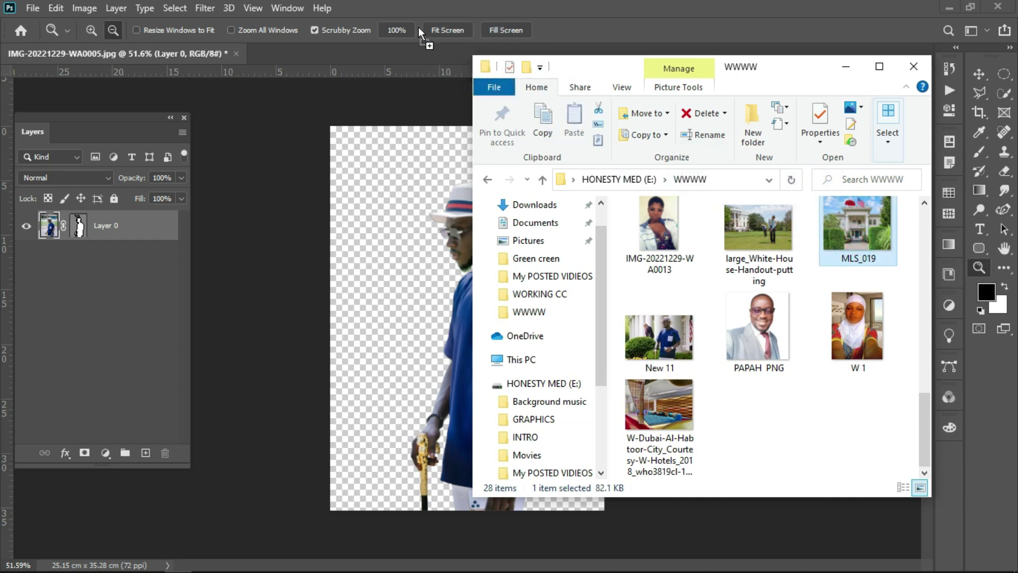
drag(372, 2, 400, 3)
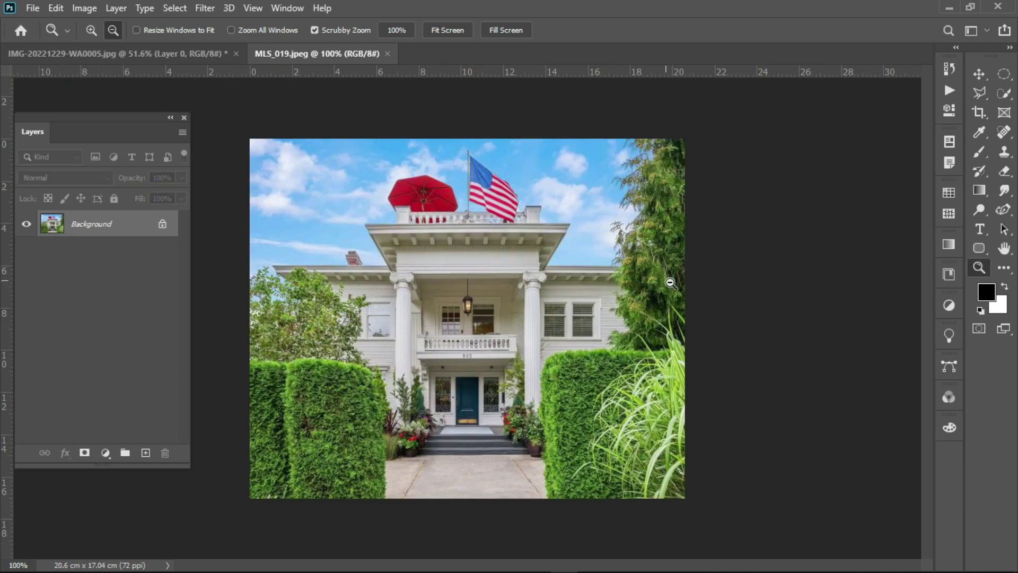
Zoom in on the house lantern, zoom back out, and return to IMG-20221229-WA0005.
mouse_move(465, 313)
mouse_down()
mouse_move(496, 330)
mouse_move(477, 339)
mouse_up()
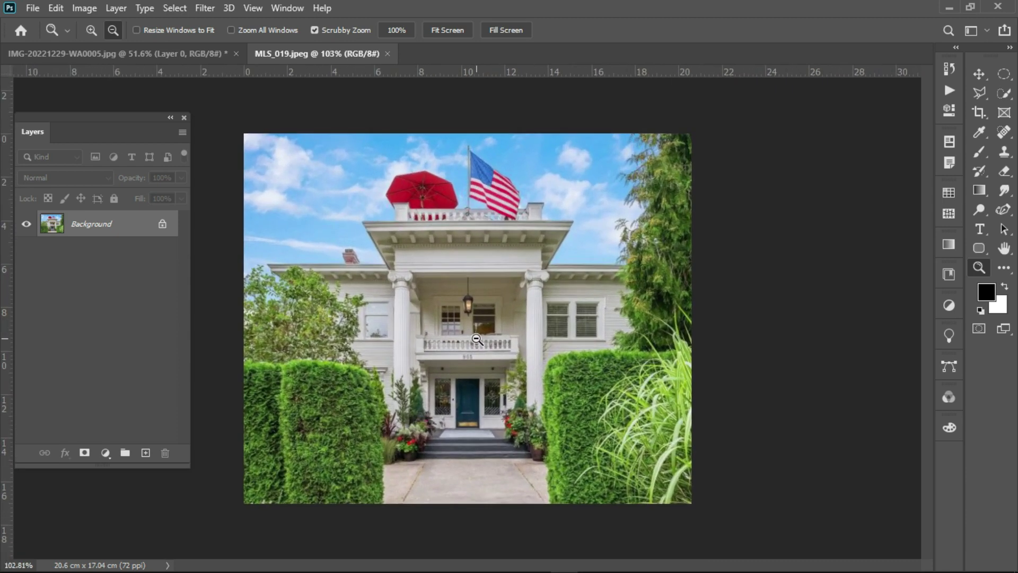
click(449, 316)
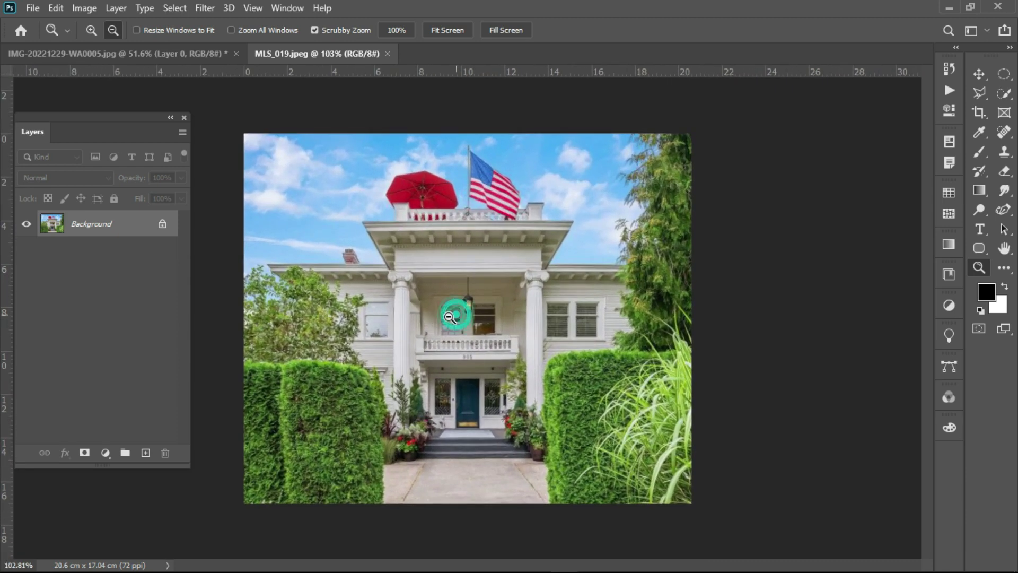
click(151, 51)
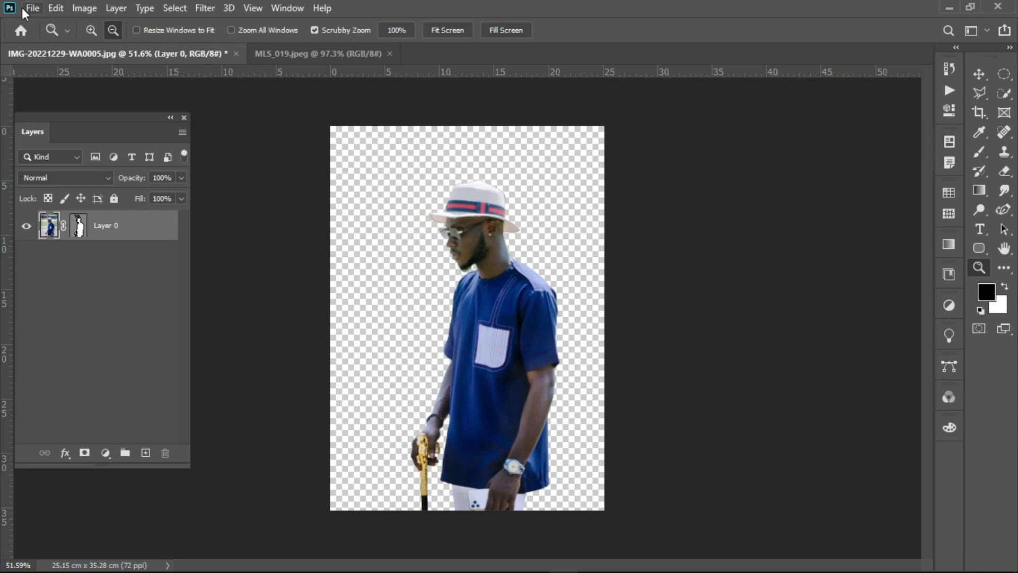
Drag the cut-out man with the Move tool onto the MLS_019 canvas as Layer 1.
click(978, 74)
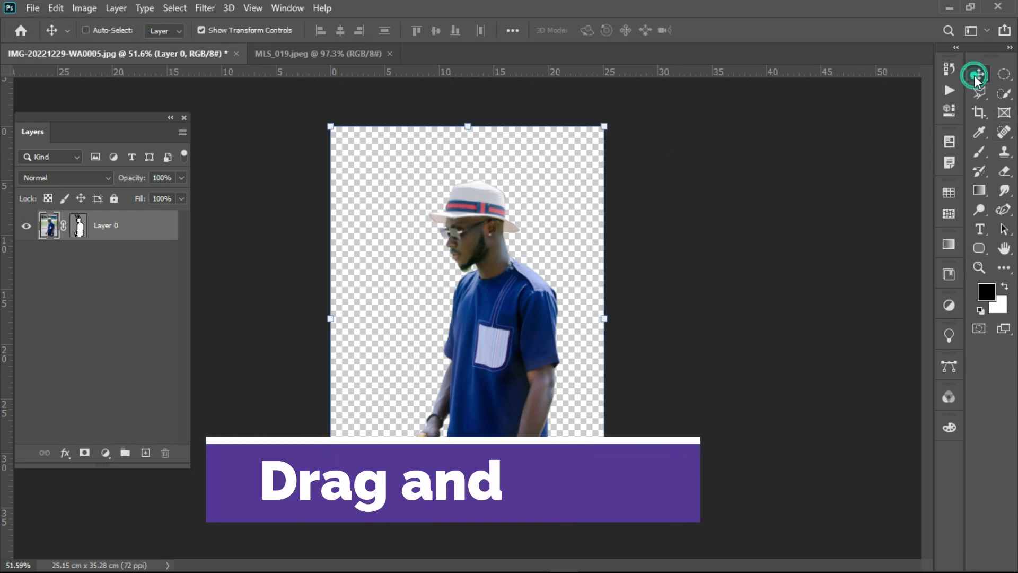
mouse_move(533, 297)
mouse_down()
mouse_move(310, 109)
mouse_move(321, 57)
mouse_move(489, 329)
mouse_up()
drag(512, 364, 513, 366)
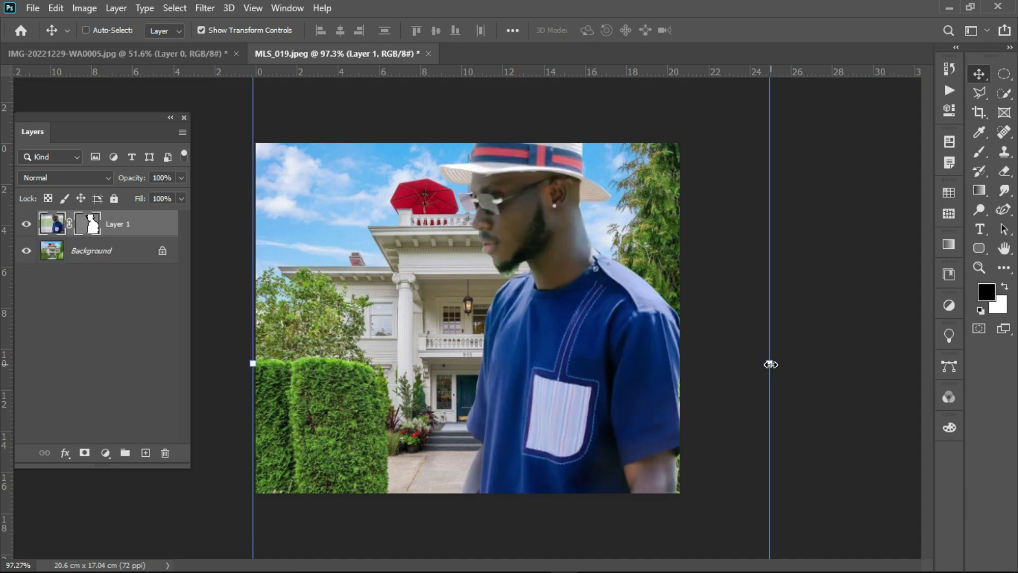
Scale the man down to about 42% and place him on the front path.
drag(771, 365, 648, 355)
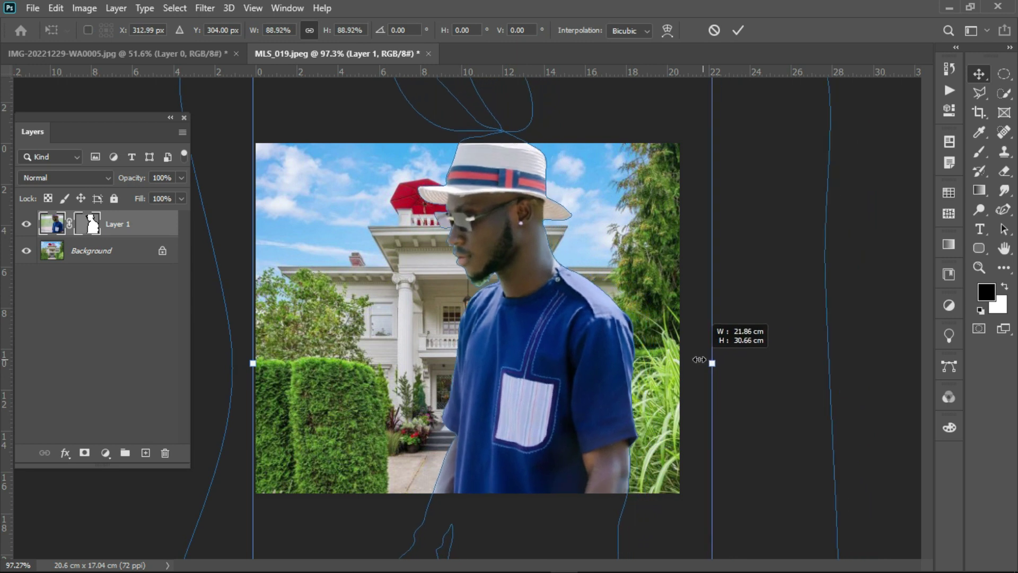
drag(648, 355, 580, 357)
drag(489, 350, 597, 358)
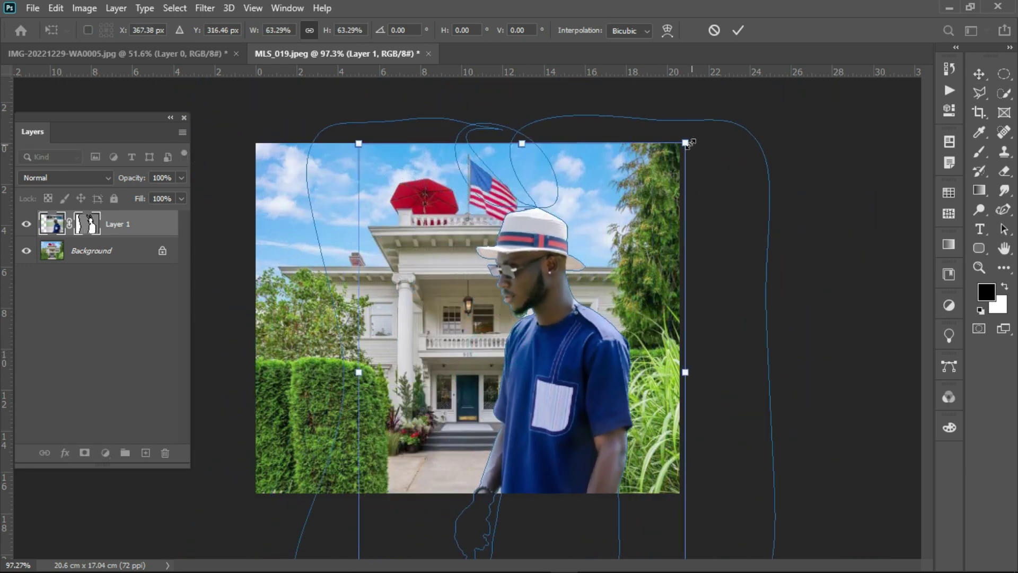
drag(695, 140, 649, 161)
drag(583, 275, 607, 205)
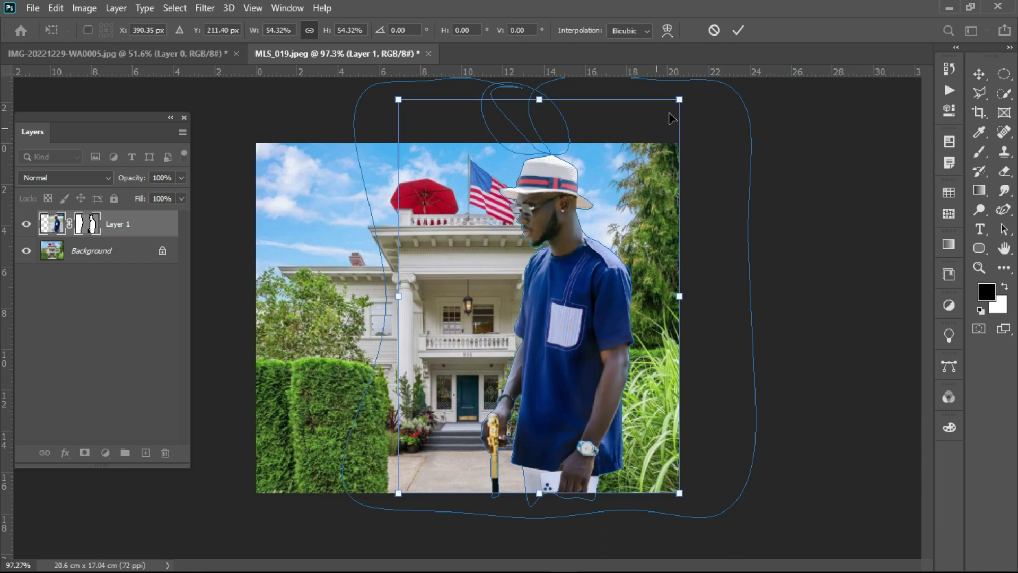
drag(679, 99, 655, 140)
drag(636, 195, 647, 198)
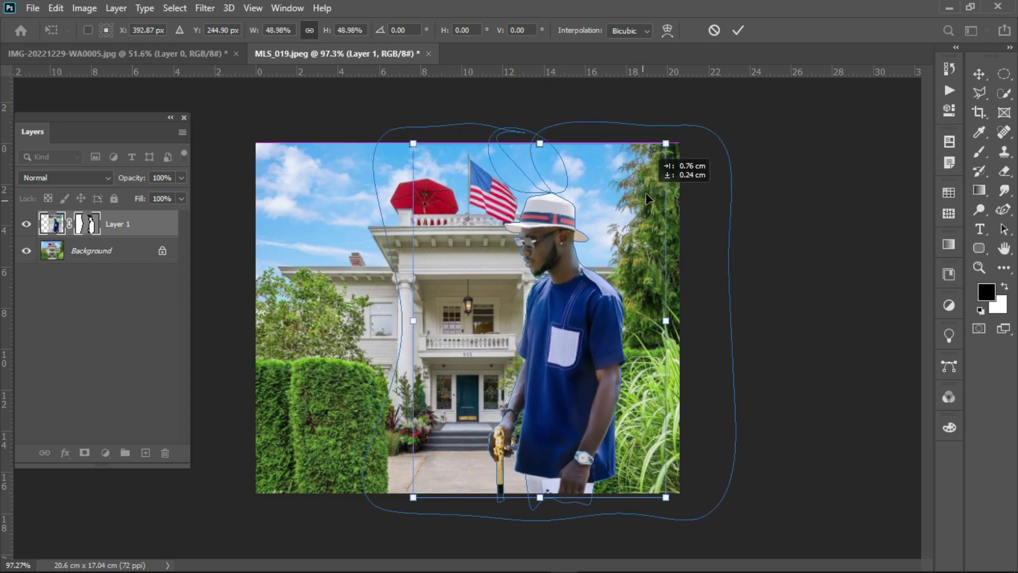
drag(667, 144, 650, 209)
mouse_move(531, 300)
mouse_down()
mouse_move(562, 298)
mouse_move(543, 298)
mouse_up()
click(738, 30)
Shrink the man slightly more with a second Free Transform and commit.
key(ctrl+t)
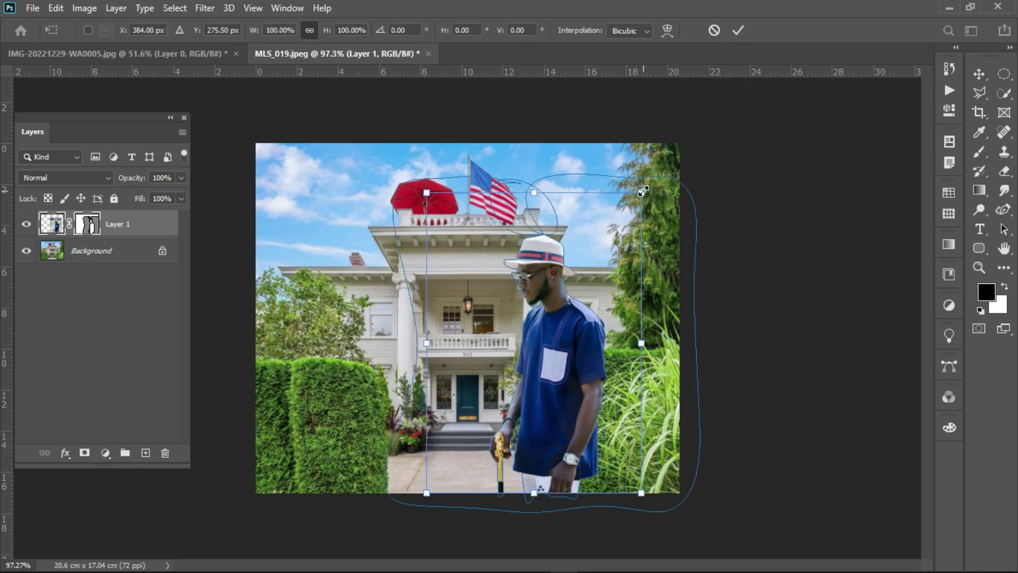
drag(644, 191, 636, 200)
click(738, 30)
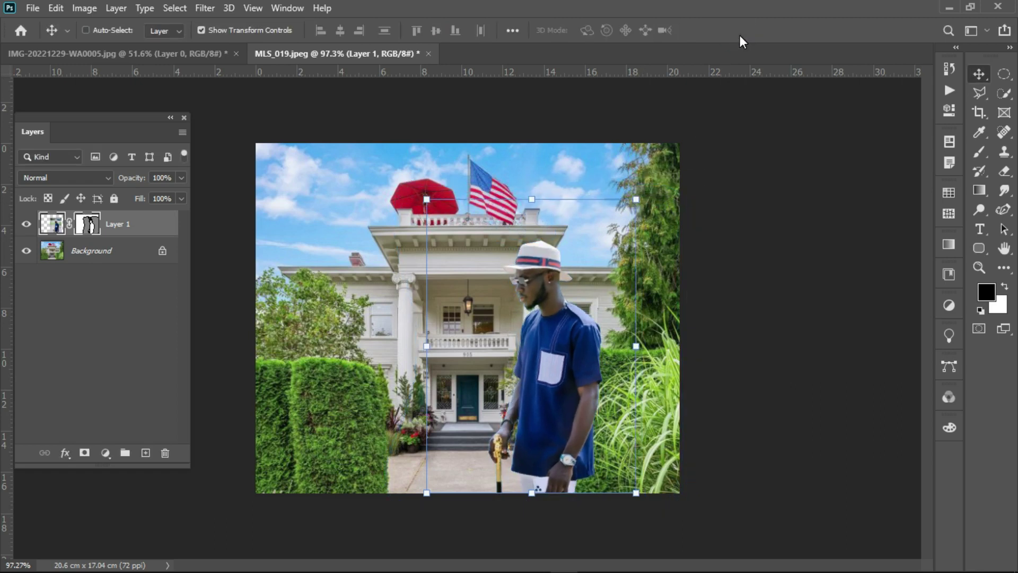
Move the man left toward the entrance and enlarge him to about 104%.
drag(575, 284, 536, 287)
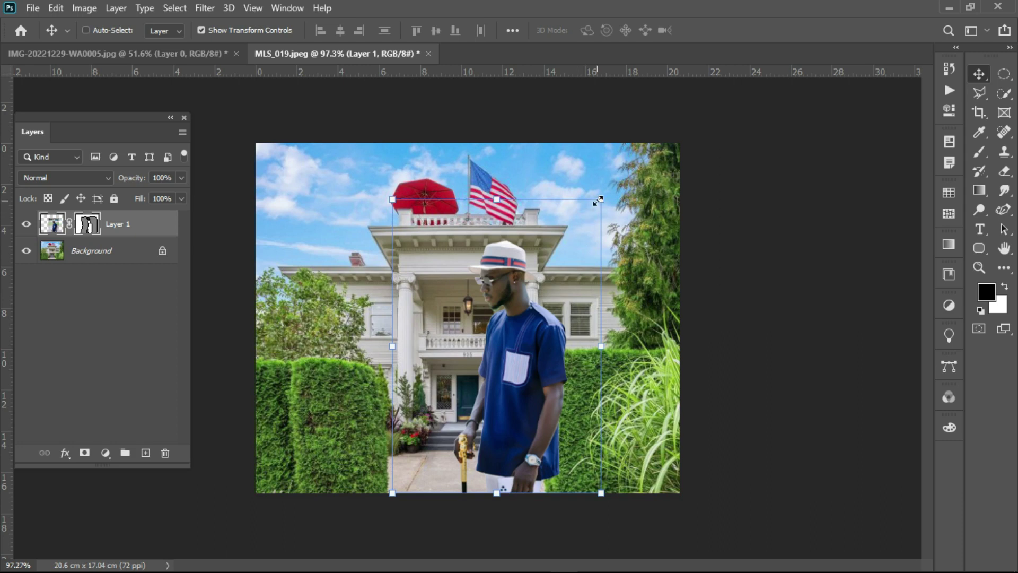
drag(599, 199, 593, 213)
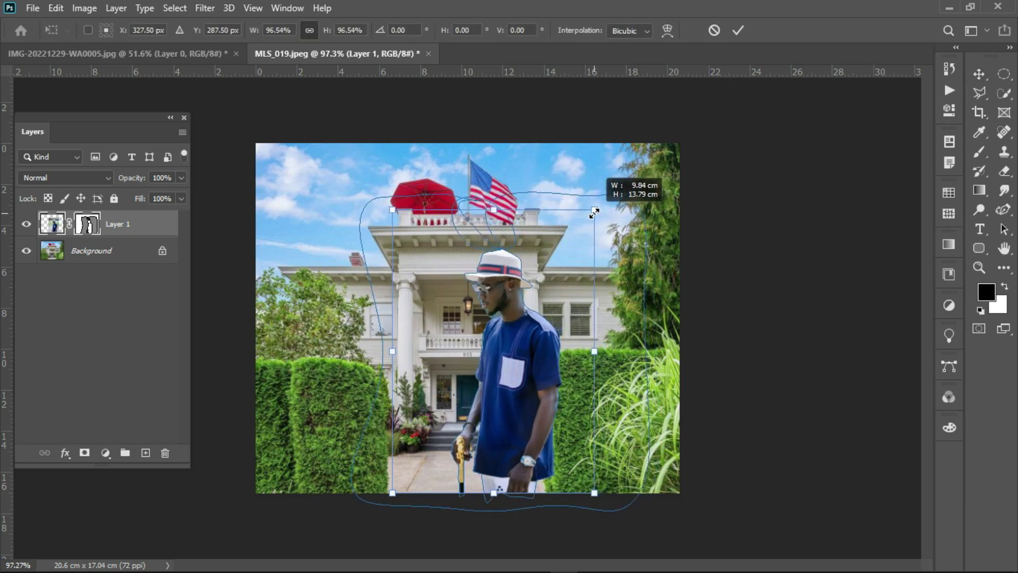
drag(593, 213, 615, 193)
click(739, 31)
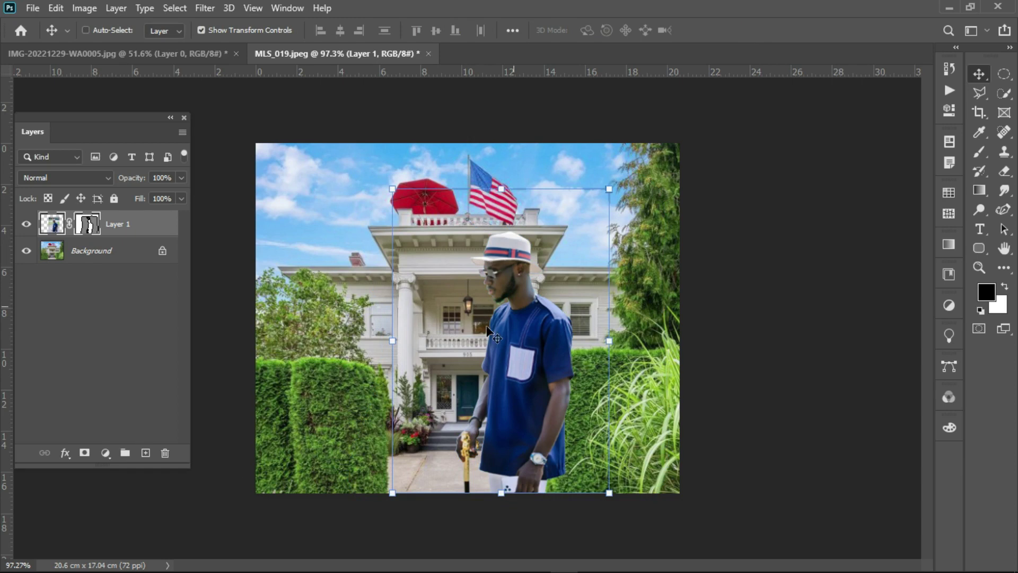
drag(608, 188, 620, 173)
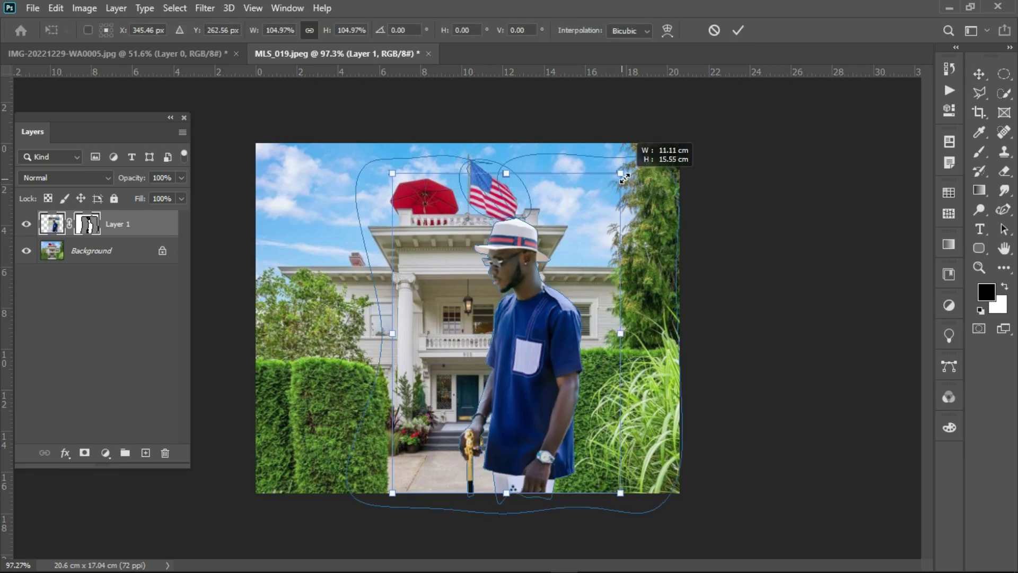
click(730, 32)
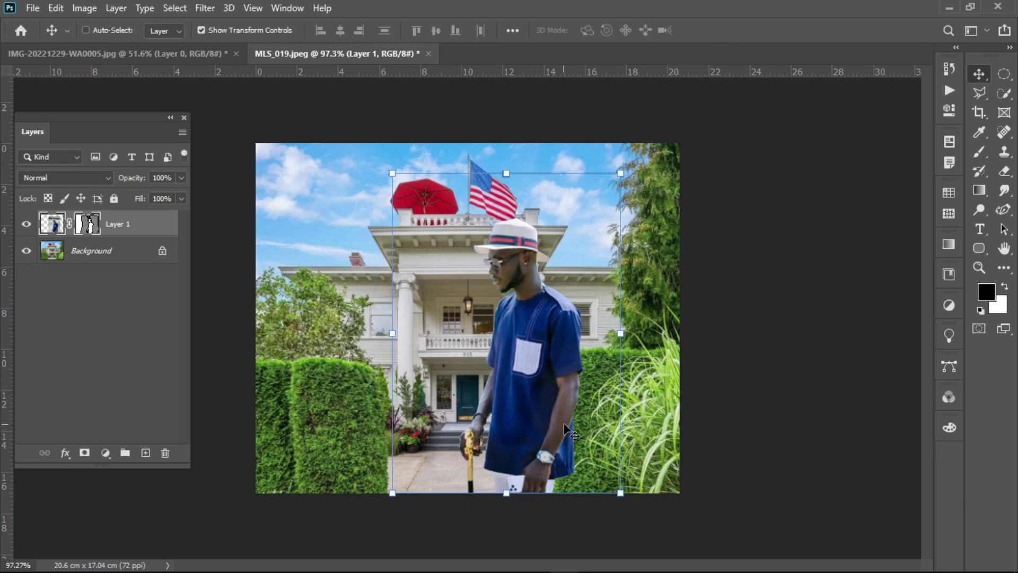
Zoom in to inspect the man's edges, then zoom back out to the full composite.
click(979, 267)
mouse_move(567, 418)
mouse_down()
mouse_move(544, 423)
mouse_move(573, 399)
mouse_up()
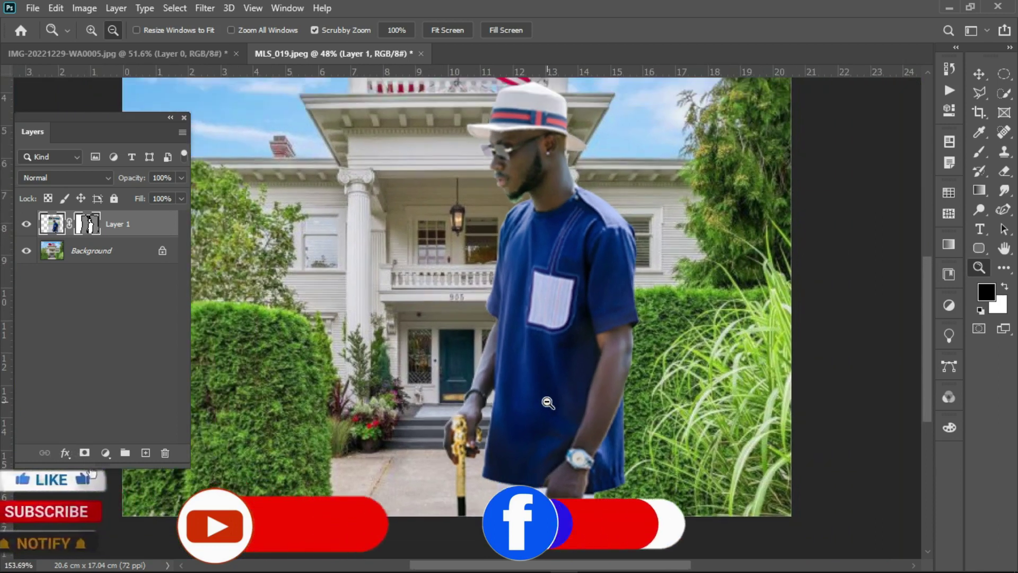
mouse_move(573, 399)
mouse_down()
mouse_move(551, 402)
mouse_move(485, 373)
mouse_up()
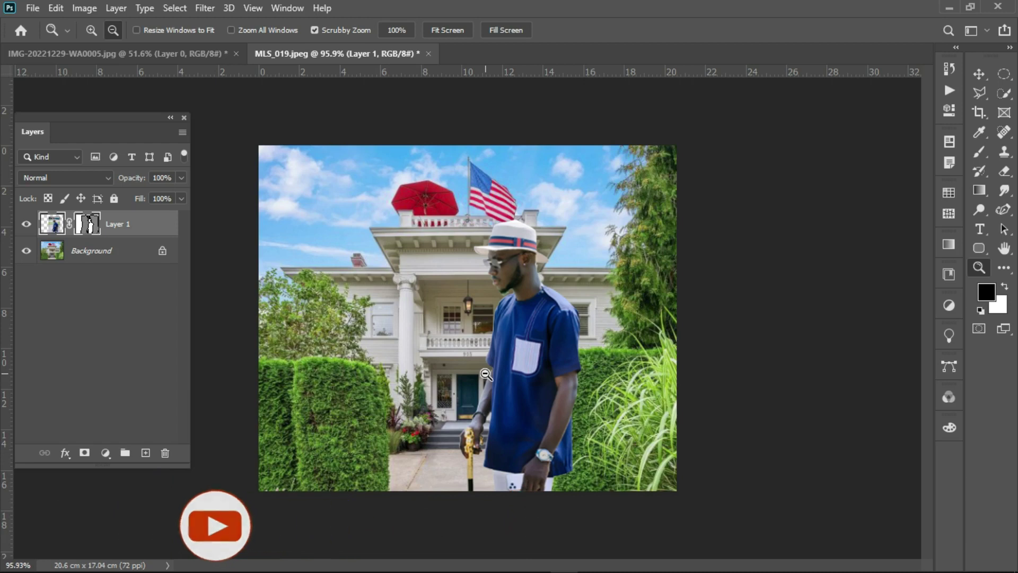
Scale the man down to about 91% from the top-right handle and commit.
click(980, 75)
drag(616, 332, 619, 336)
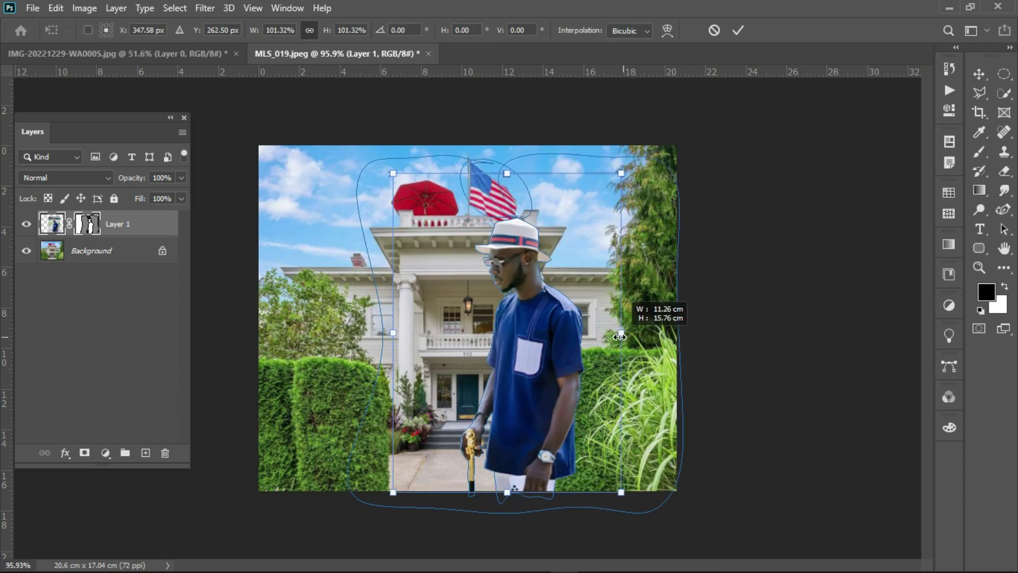
drag(620, 336, 620, 337)
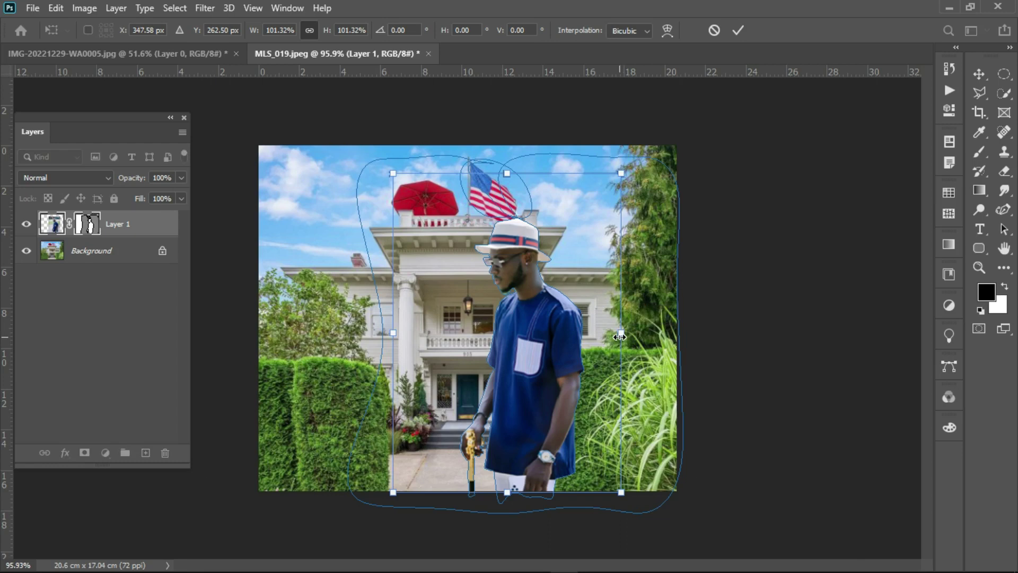
click(737, 30)
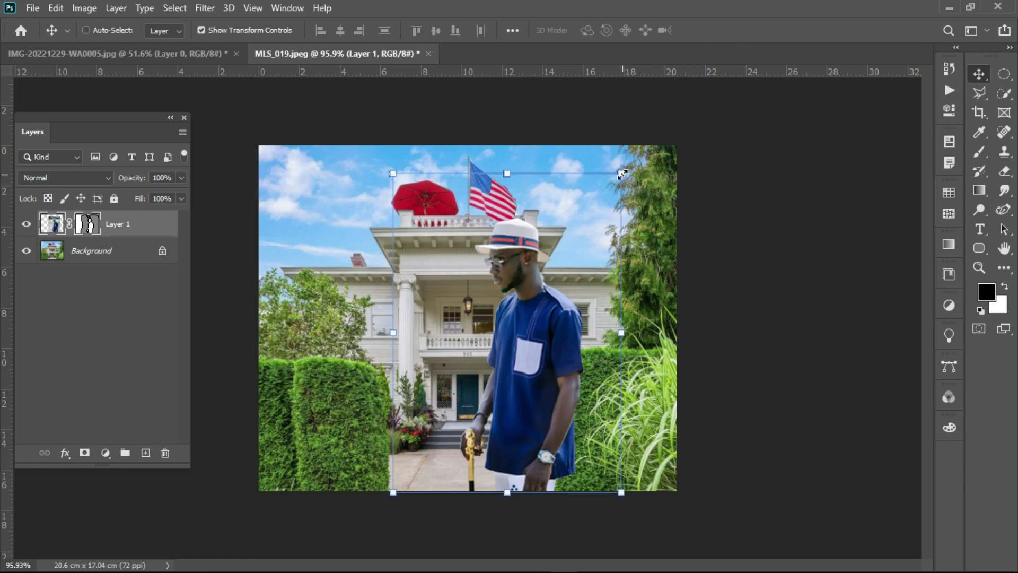
drag(622, 174, 610, 211)
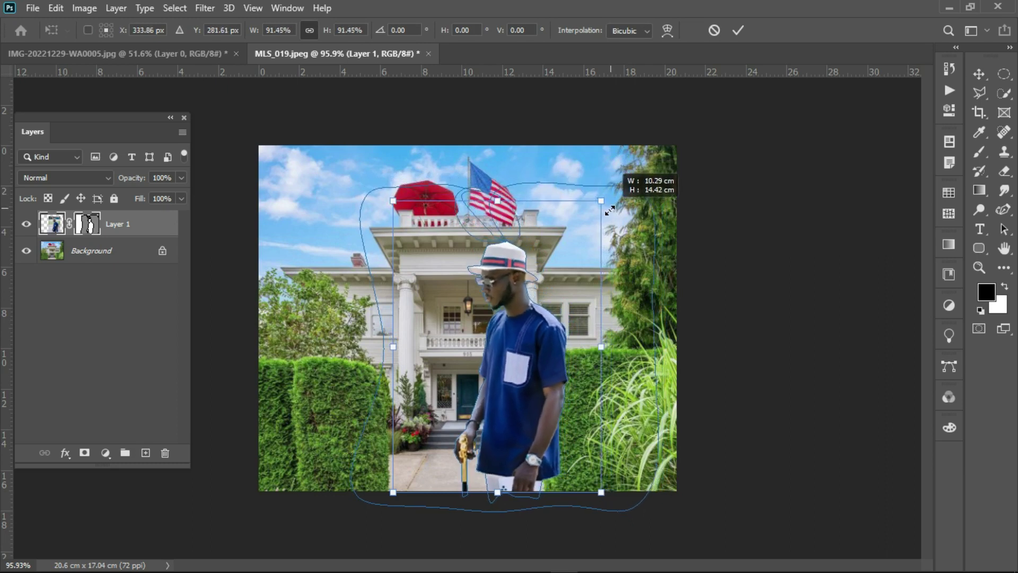
drag(609, 211, 609, 211)
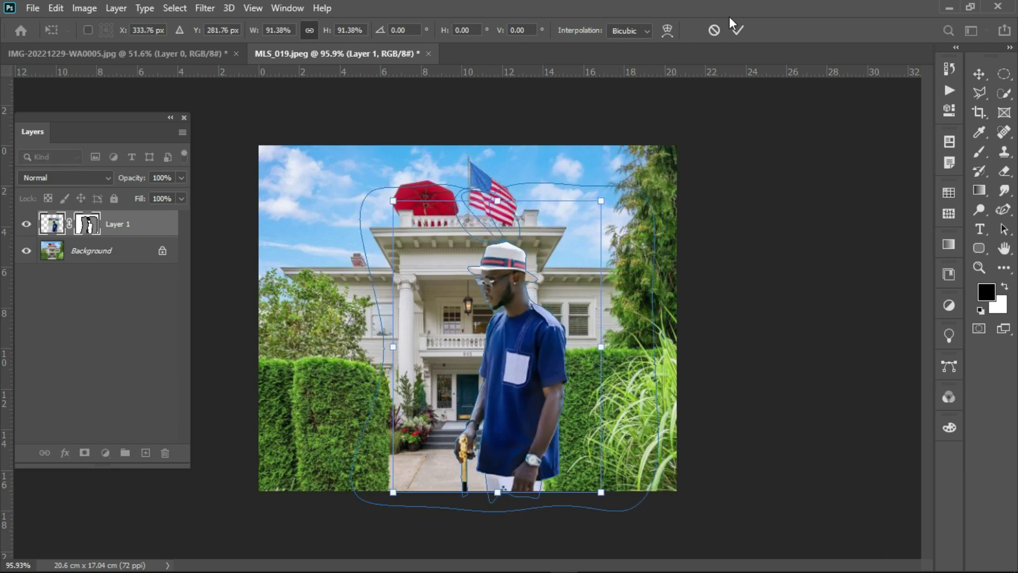
click(736, 30)
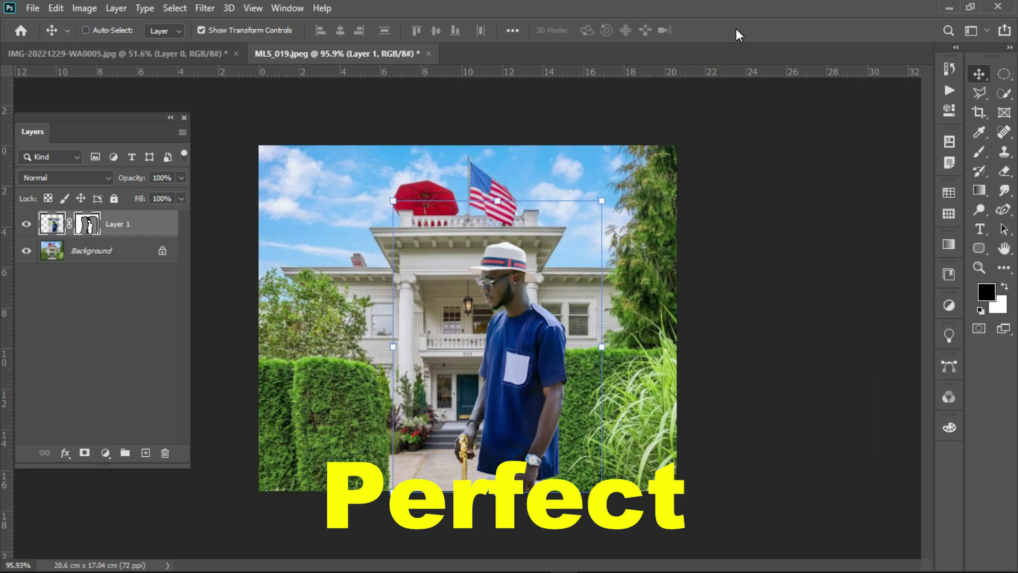